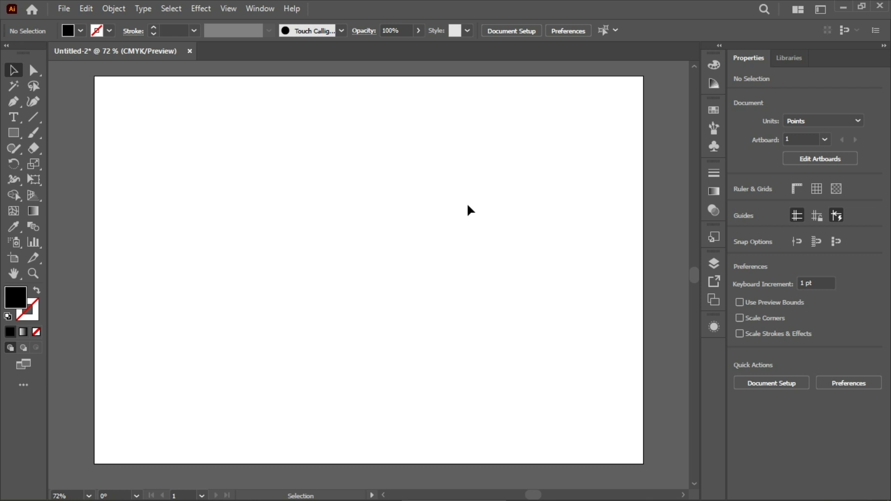
# Step: Create an area text box about 607 × 374 pt with placeholder text and set its font size to 23 pt
pyautogui.click(15, 118)
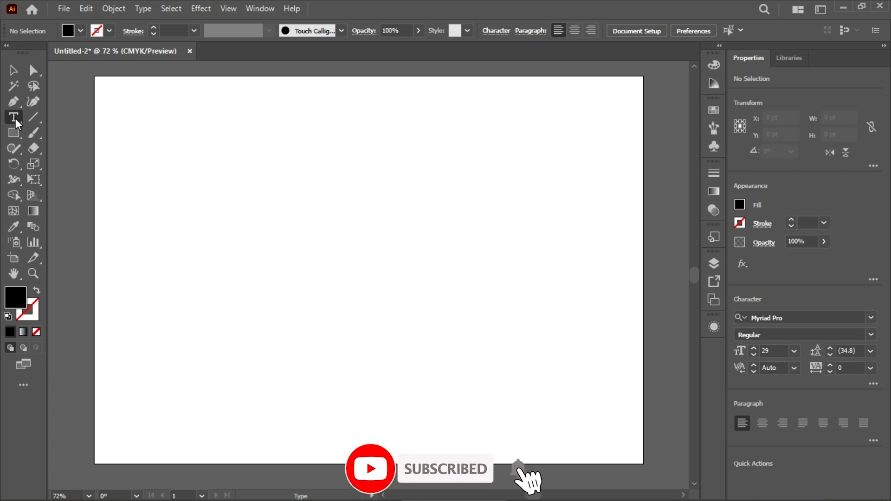
pyautogui.moveTo(173, 132); pyautogui.dragTo(571, 375)
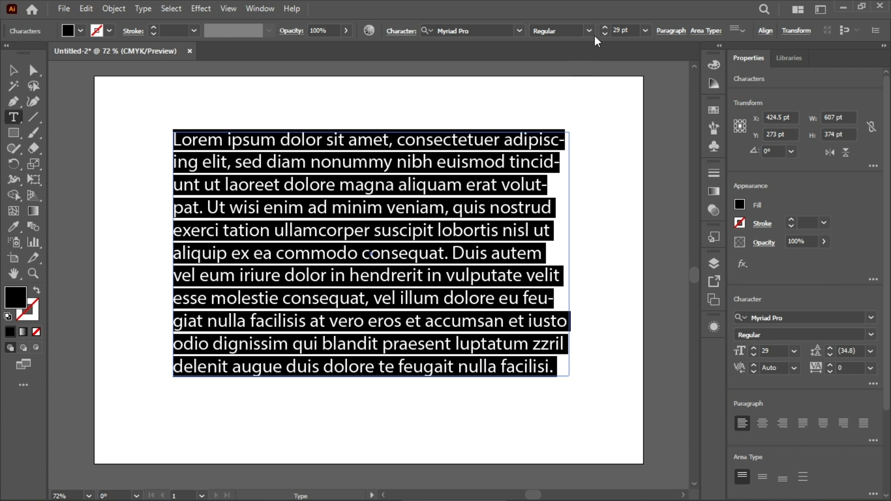
pyautogui.scroll(-6, 624, 28)
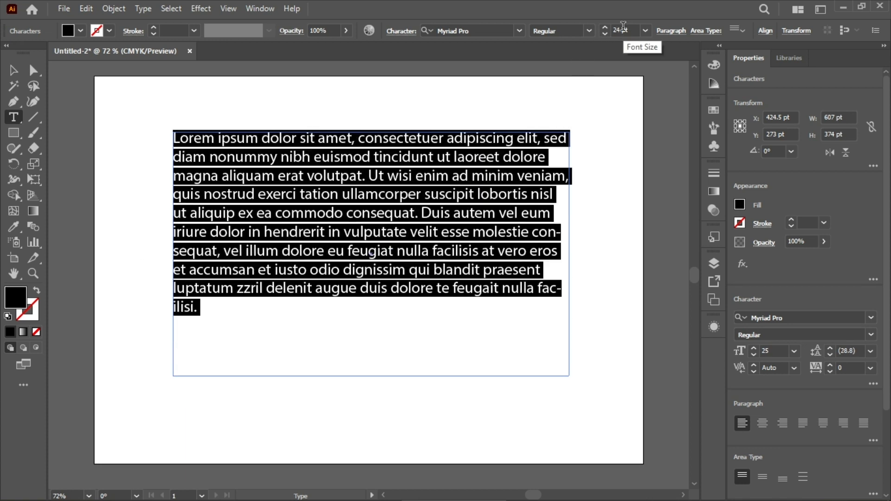
pyautogui.scroll(-1, 623, 26)
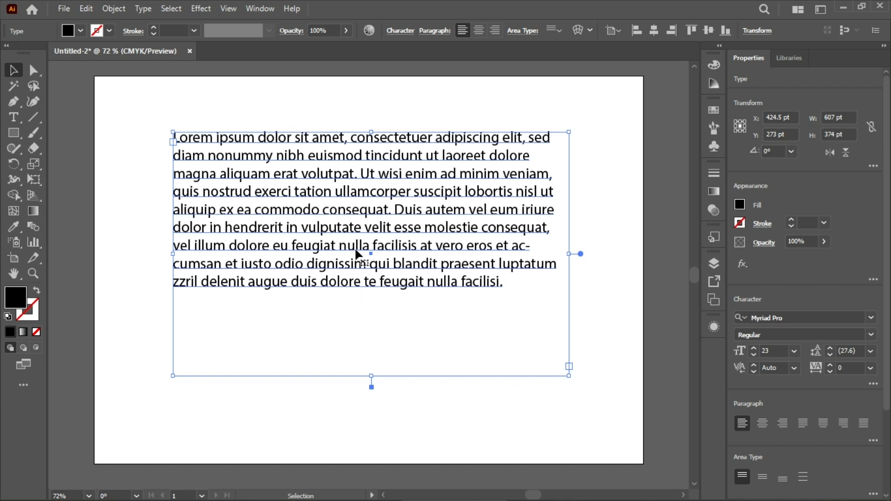
# Step: Open the paragraph options for the text box and try center and right alignment on the text
pyautogui.click(432, 31)
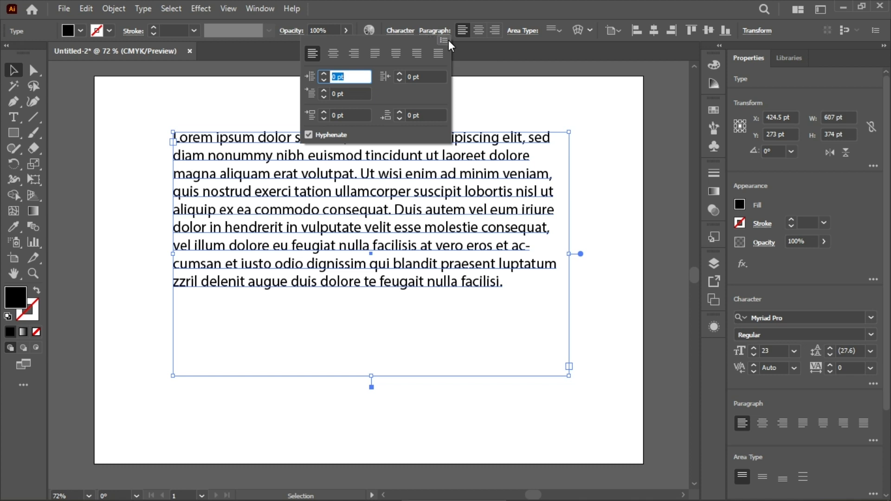
pyautogui.click(447, 41)
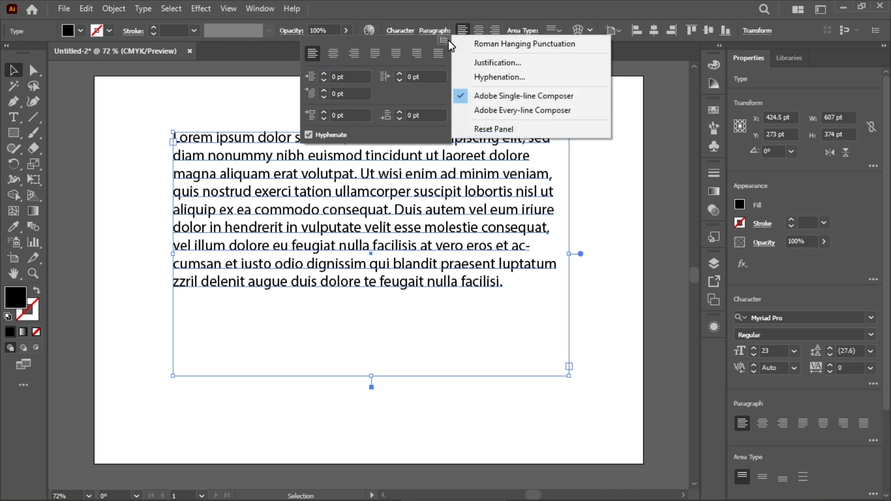
pyautogui.click(431, 43)
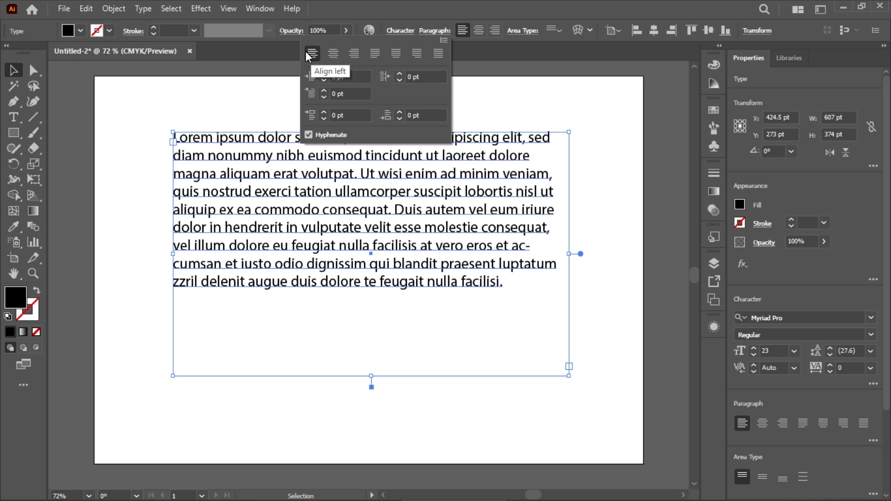
pyautogui.click(333, 55)
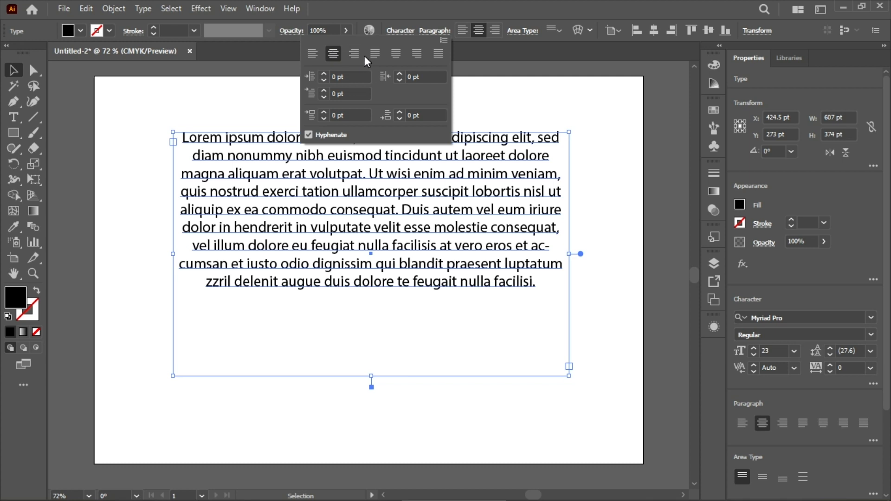
pyautogui.click(355, 55)
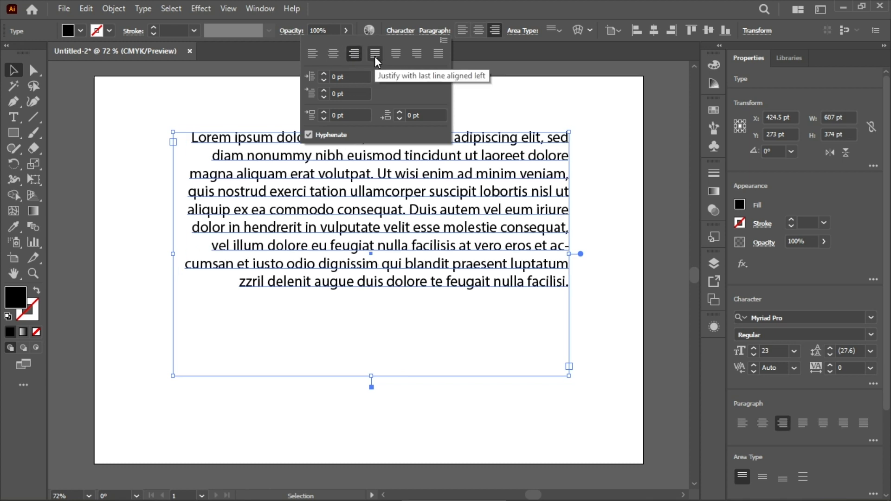
# Step: Try each justification option on the paragraph, ending with Justify with last line aligned center
pyautogui.click(375, 55)
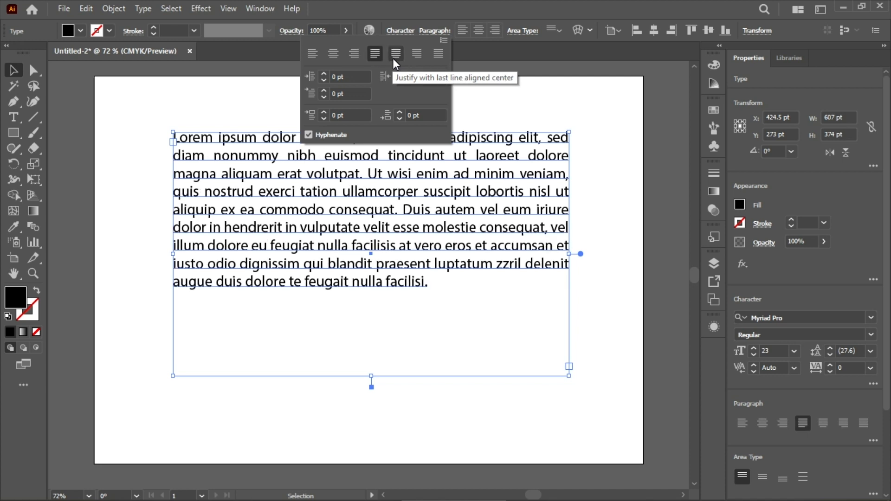
pyautogui.click(395, 55)
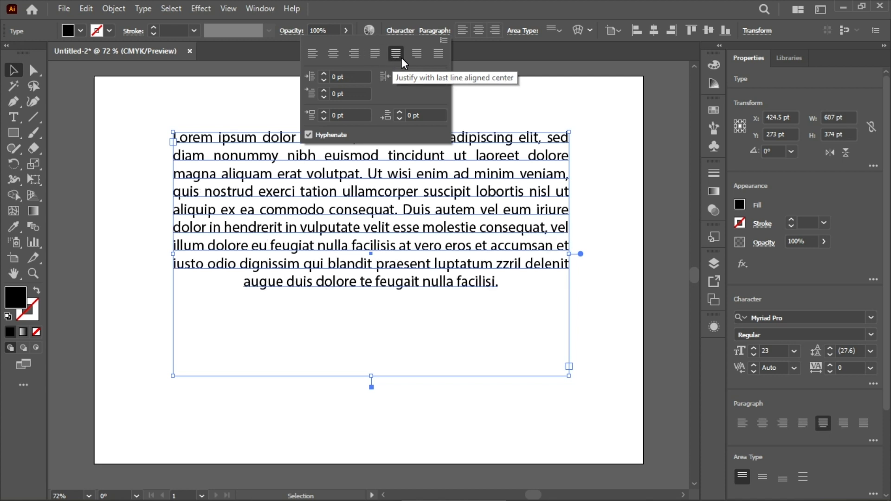
pyautogui.click(376, 56)
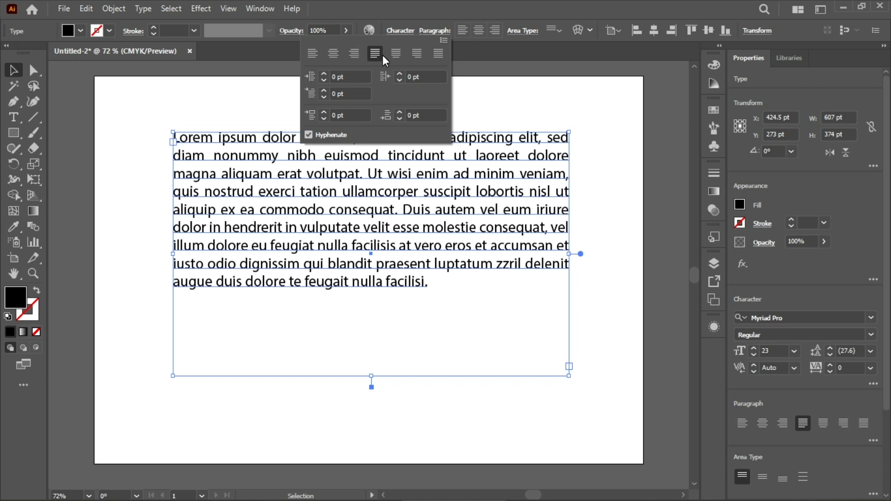
pyautogui.click(396, 55)
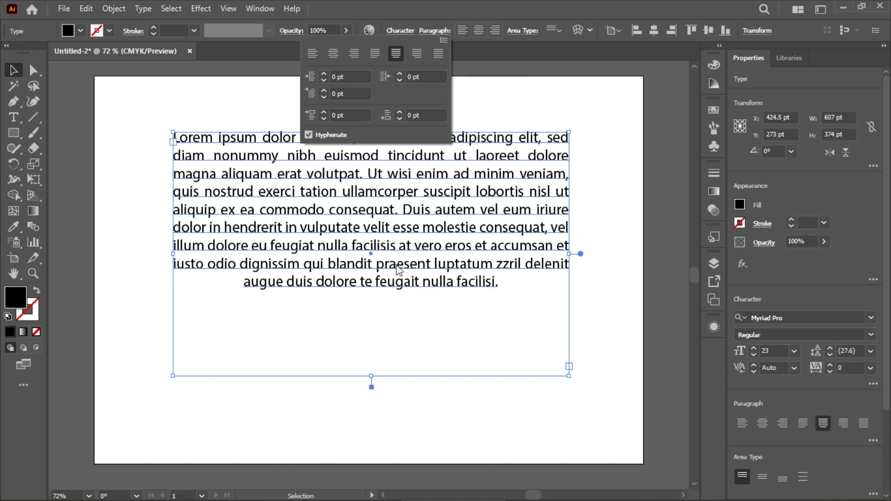
pyautogui.click(416, 54)
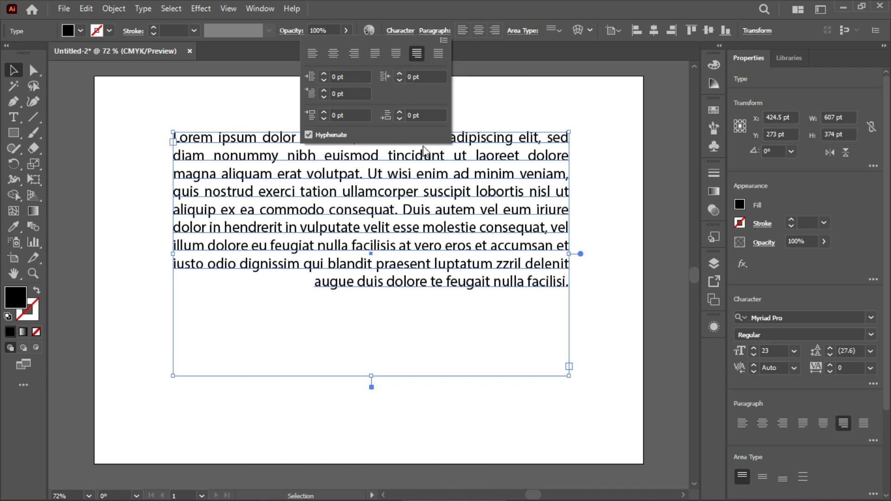
pyautogui.click(437, 55)
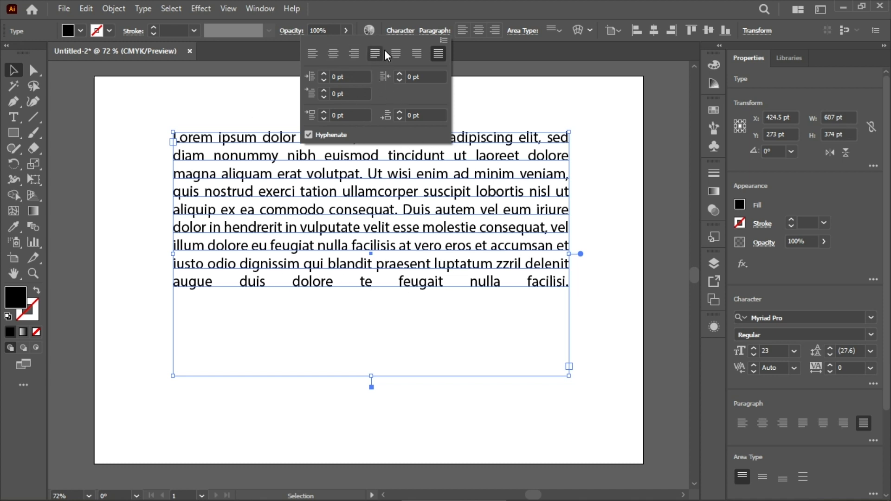
pyautogui.click(396, 54)
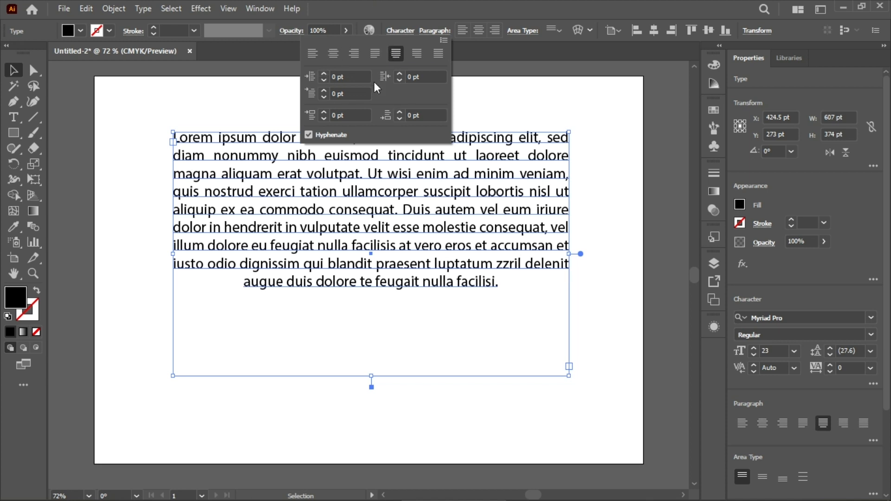
pyautogui.click(207, 161)
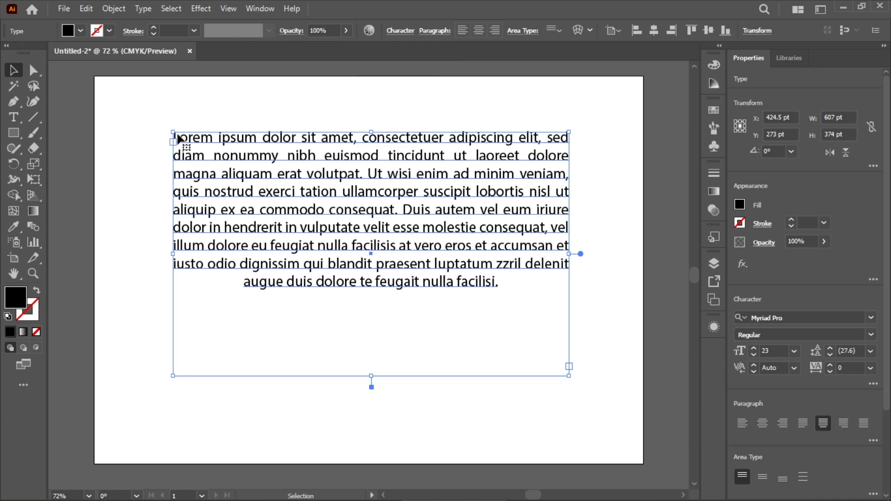
# Step: Select all the paragraph text and increase its left indent to 9 pt
pyautogui.press('t')
pyautogui.moveTo(174, 138); pyautogui.dragTo(508, 283)
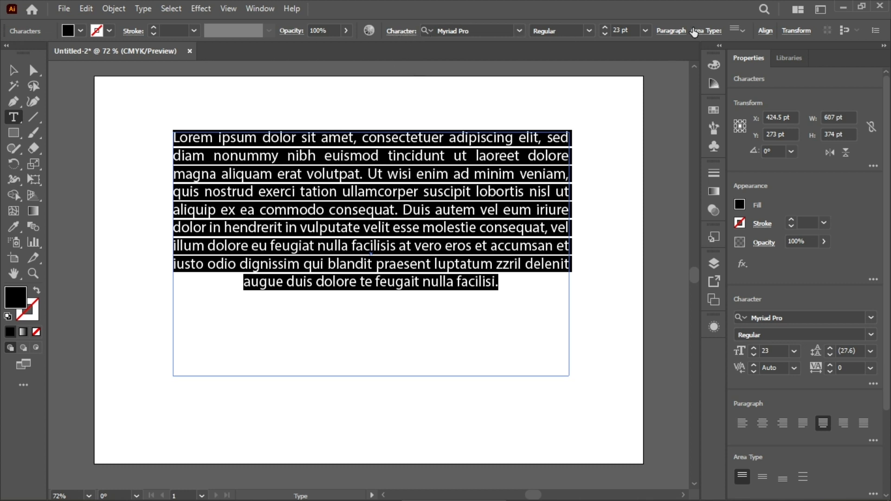
pyautogui.click(671, 31)
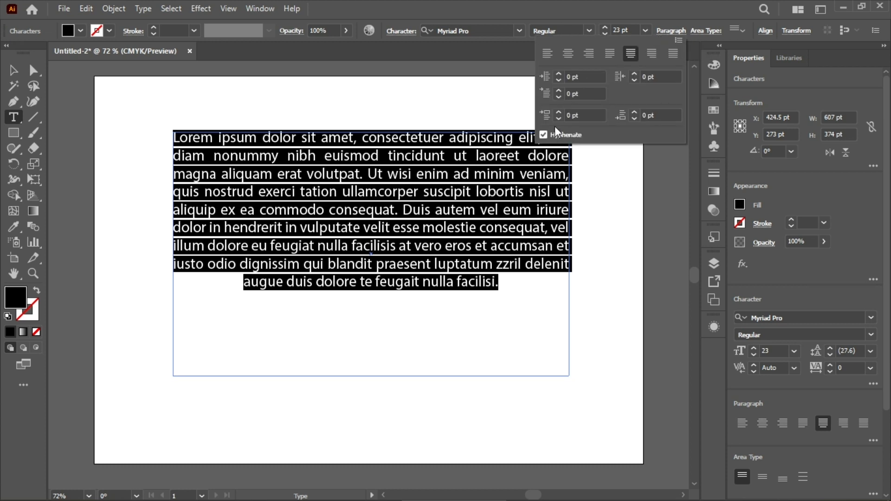
pyautogui.click(555, 73)
pyautogui.click(555, 73)
pyautogui.click(555, 73)
pyautogui.click(555, 73)
pyautogui.click(555, 74)
pyautogui.click(555, 73)
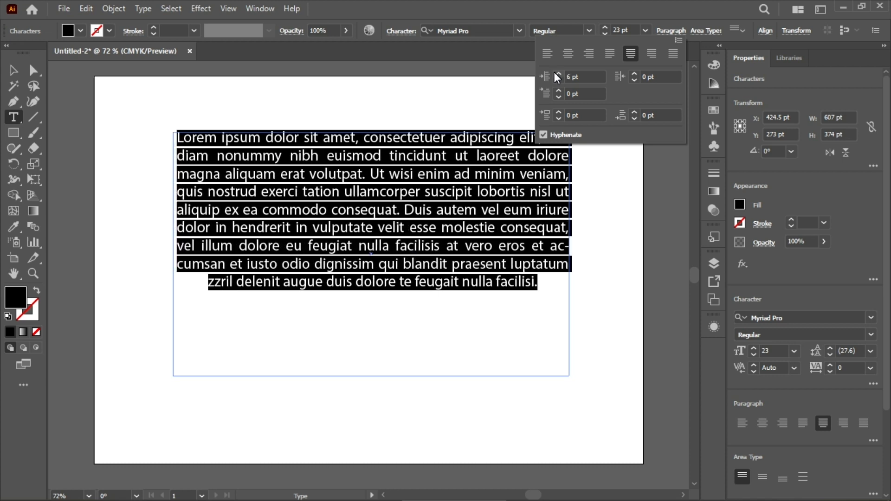
pyautogui.click(555, 74)
pyautogui.click(556, 74)
pyautogui.click(556, 73)
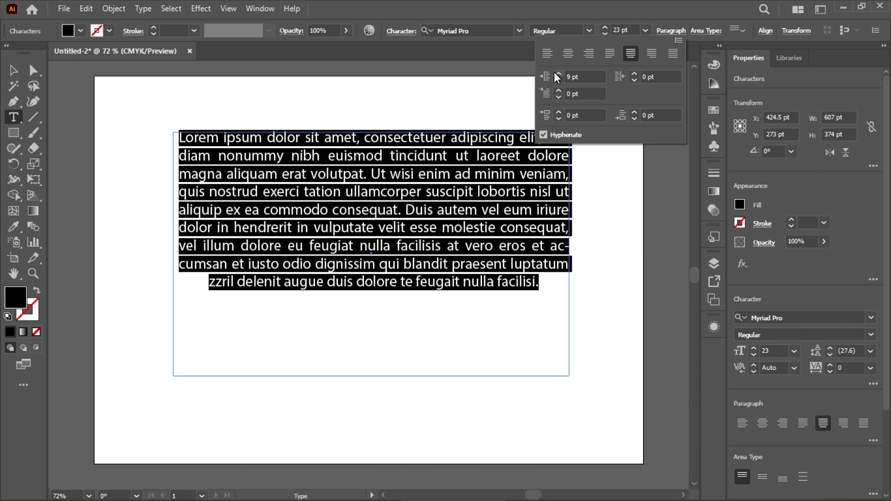
# Step: Vary the paragraph's left indent up to 19 pt, then return it to 0 pt
pyautogui.scroll(10, 588, 78)
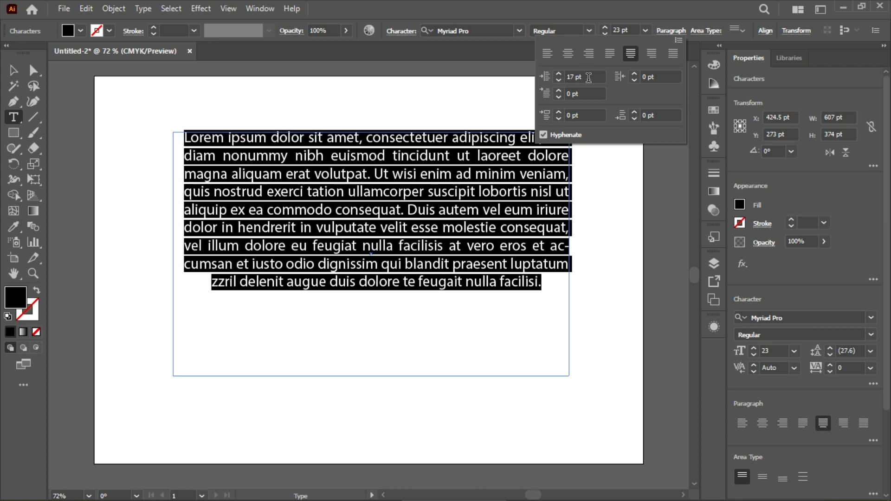
pyautogui.scroll(-5, 589, 78)
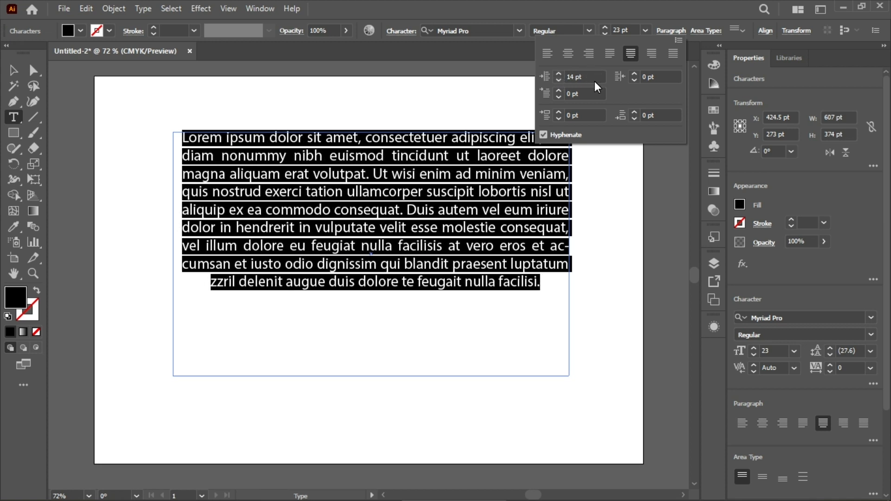
pyautogui.scroll(12, 589, 77)
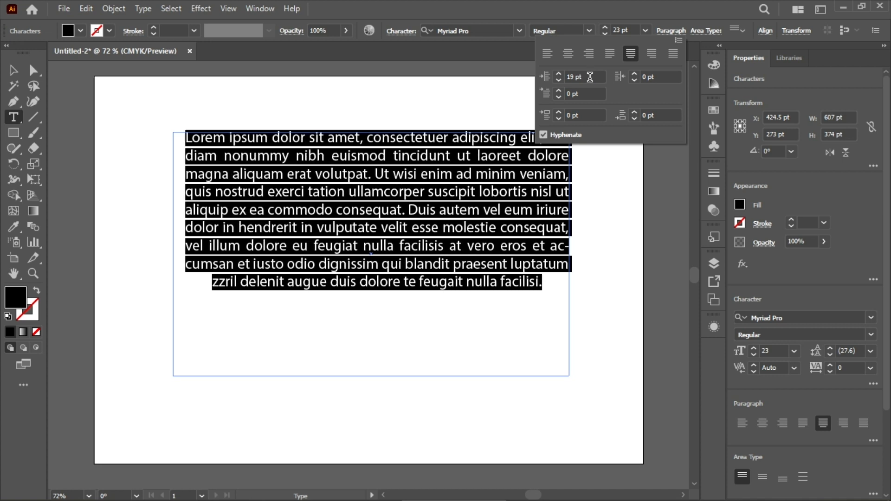
pyautogui.scroll(-19, 590, 77)
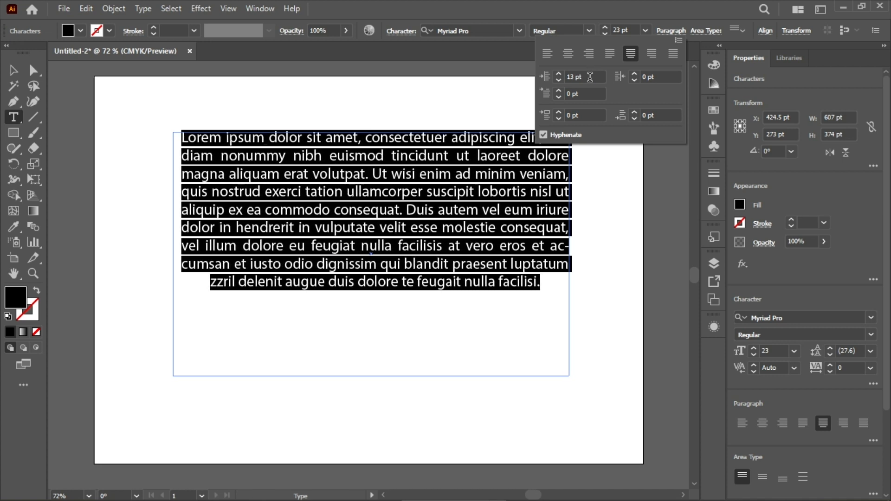
pyautogui.scroll(-7, 589, 77)
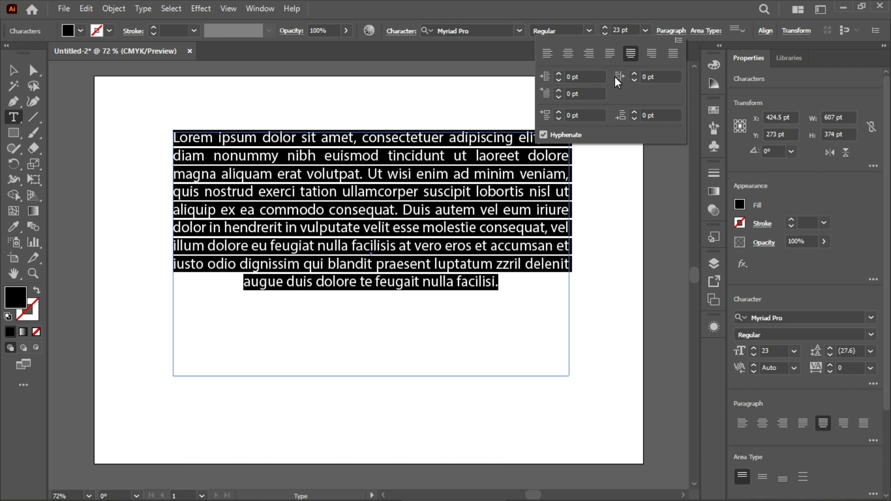
# Step: Increase the selected paragraph's right indent to 82 pt
pyautogui.scroll(4, 649, 74)
pyautogui.scroll(17, 650, 73)
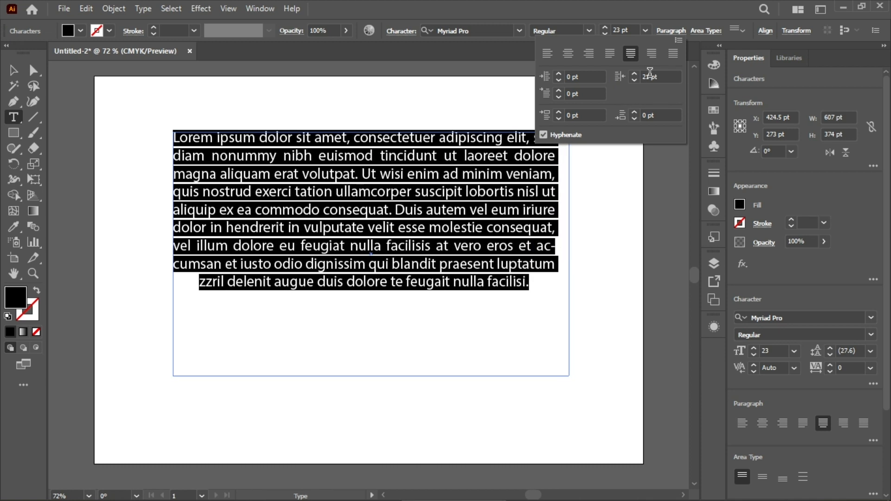
pyautogui.scroll(15, 650, 73)
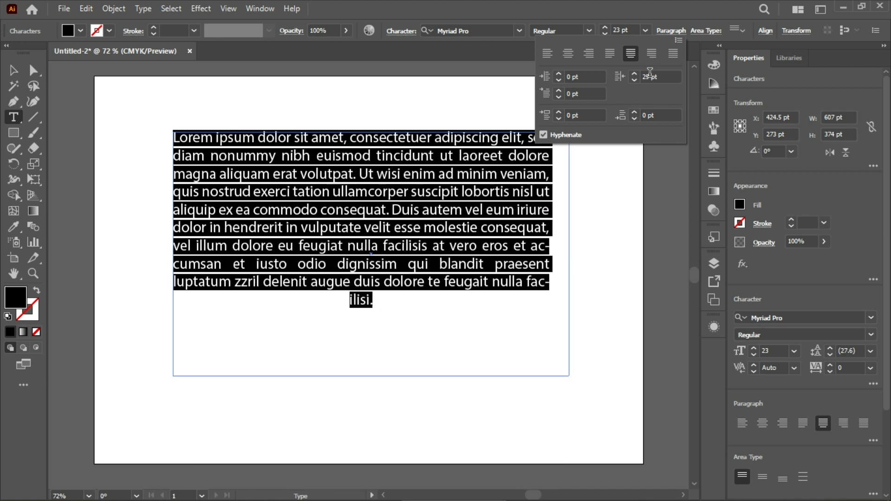
pyautogui.scroll(2, 650, 73)
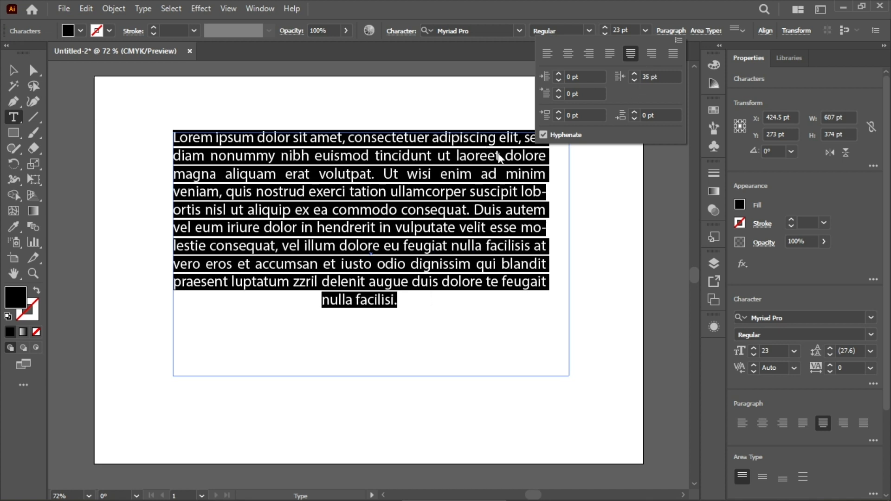
pyautogui.scroll(20, 671, 72)
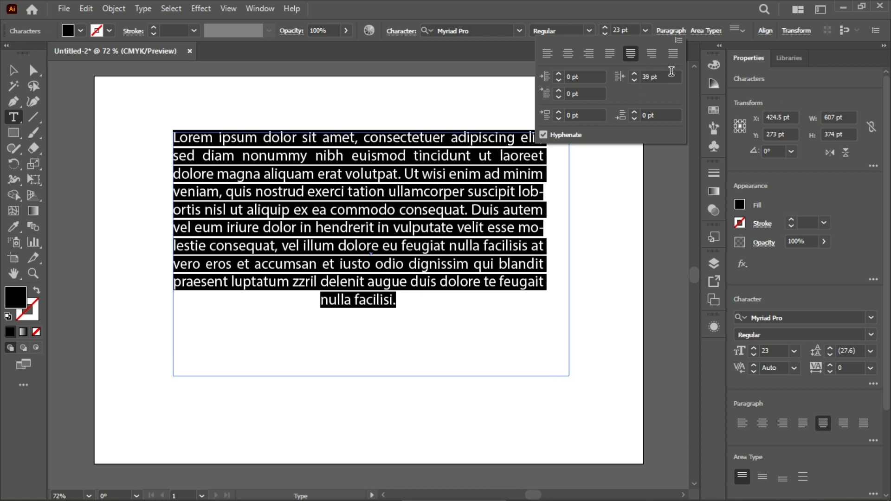
pyautogui.scroll(19, 670, 72)
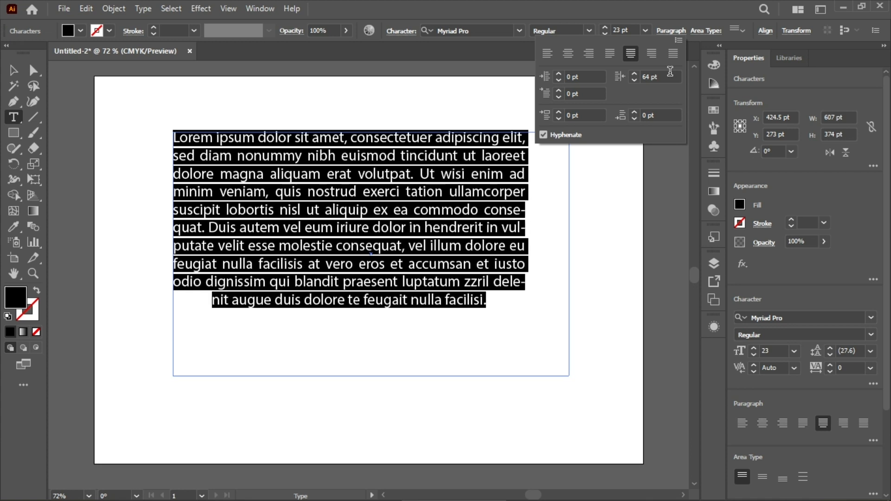
pyautogui.scroll(5, 671, 72)
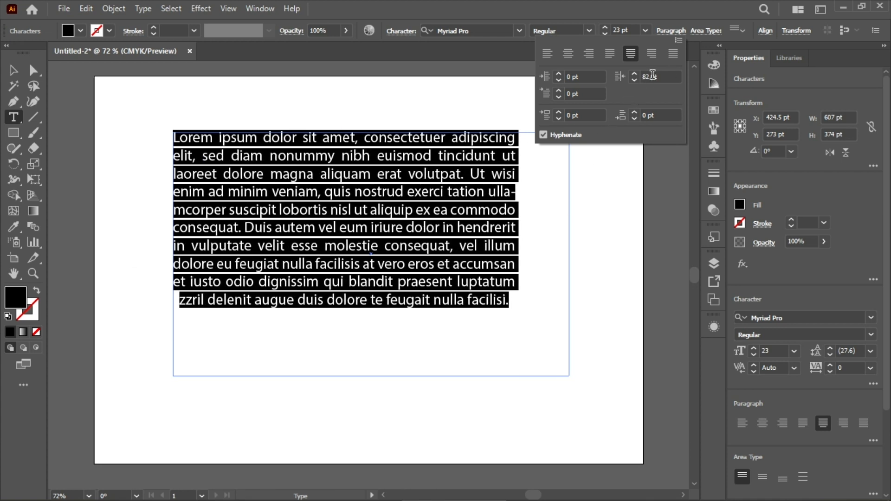
# Step: Lower the selected paragraph's right indent to -36 pt, then return it to 0 pt
pyautogui.scroll(-16, 647, 76)
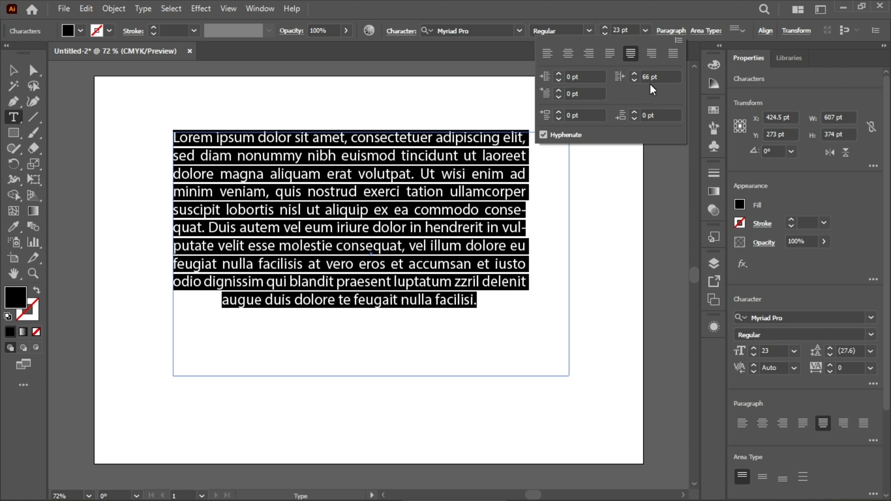
pyautogui.scroll(-20, 655, 77)
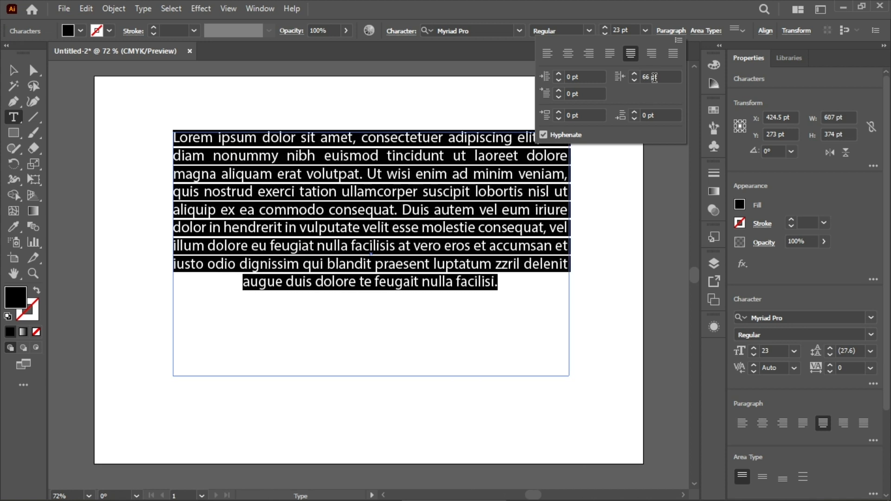
pyautogui.scroll(20, 655, 78)
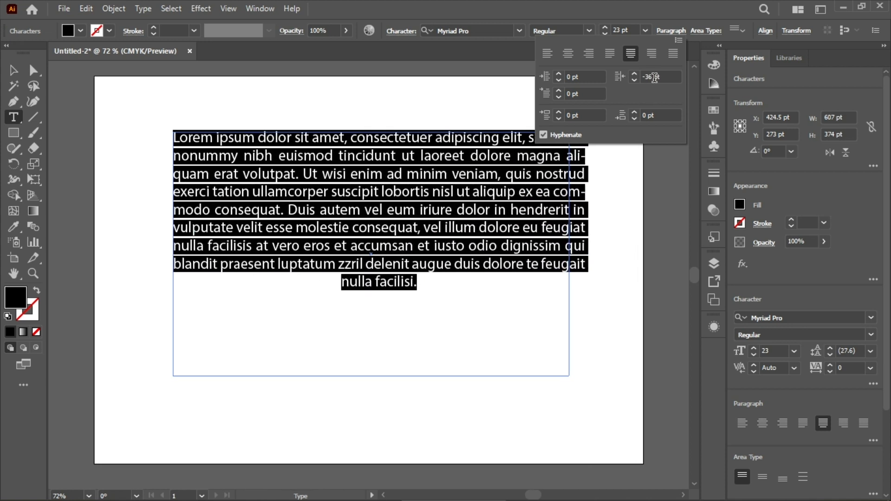
pyautogui.scroll(1, 655, 78)
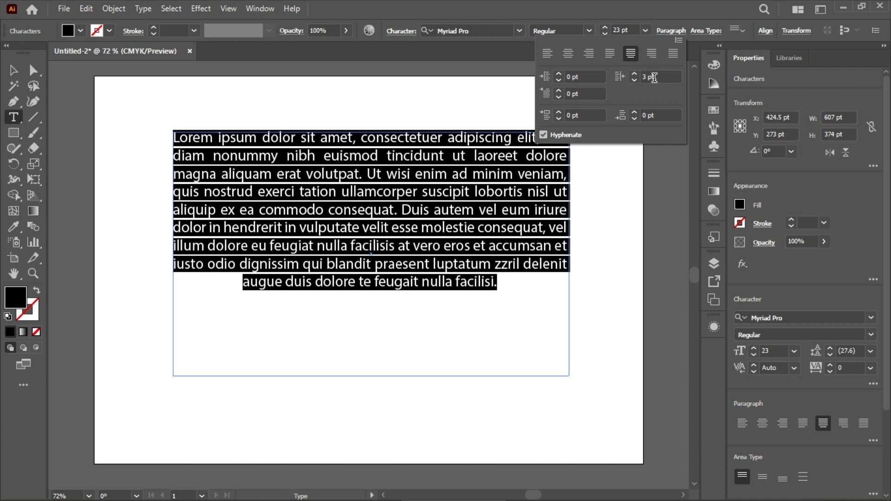
pyautogui.scroll(-3, 654, 78)
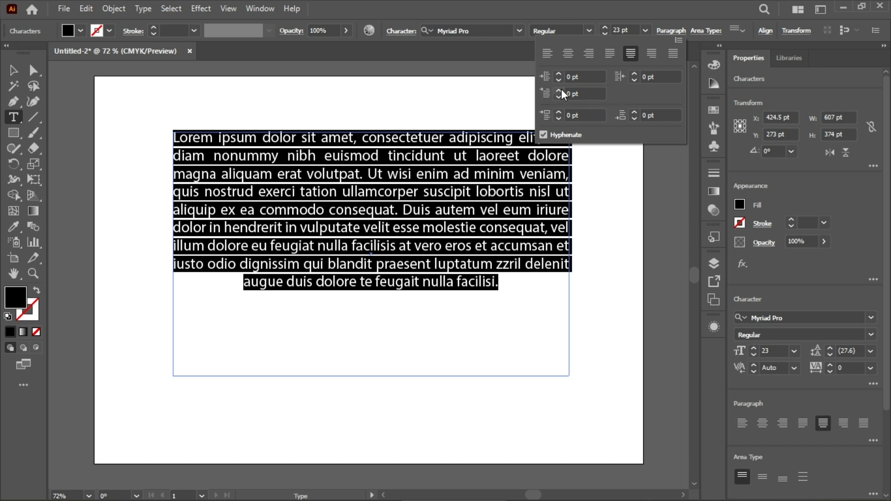
# Step: Vary the paragraph's first-line left indent up to 101 pt, then return it to 0 pt
pyautogui.scroll(5, 577, 91)
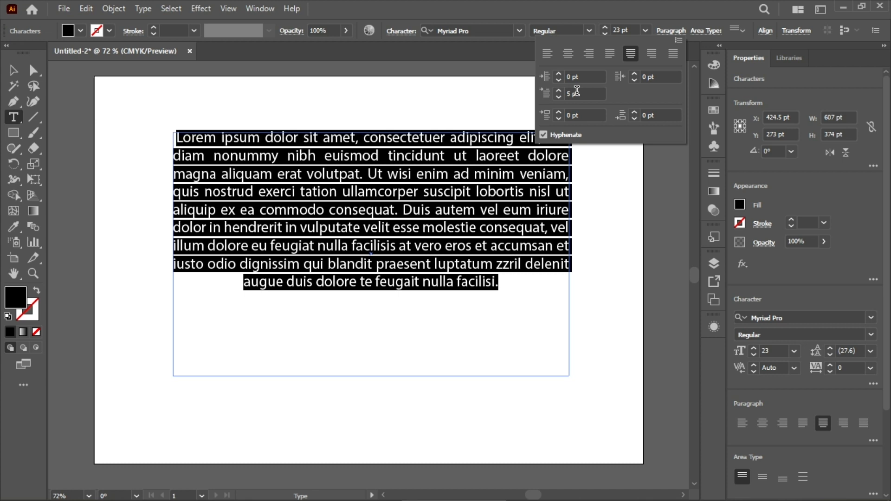
pyautogui.scroll(20, 577, 91)
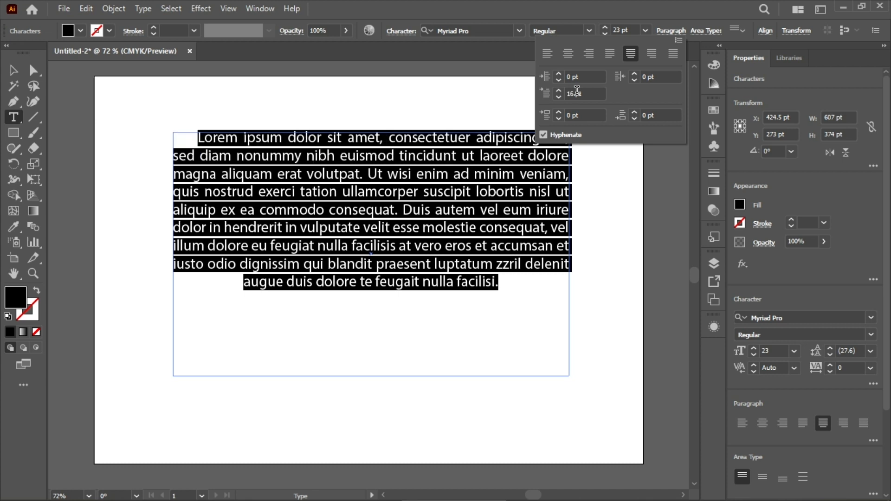
pyautogui.scroll(20, 576, 91)
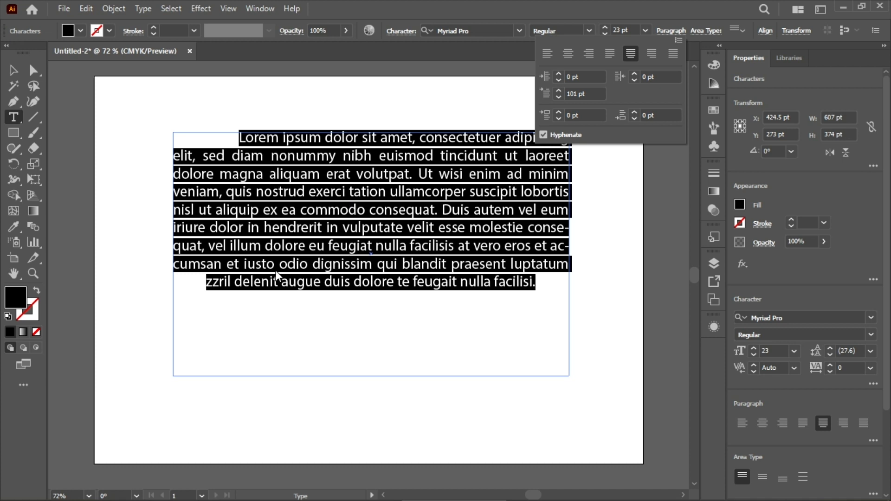
pyautogui.scroll(-20, 585, 94)
pyautogui.scroll(-20, 584, 94)
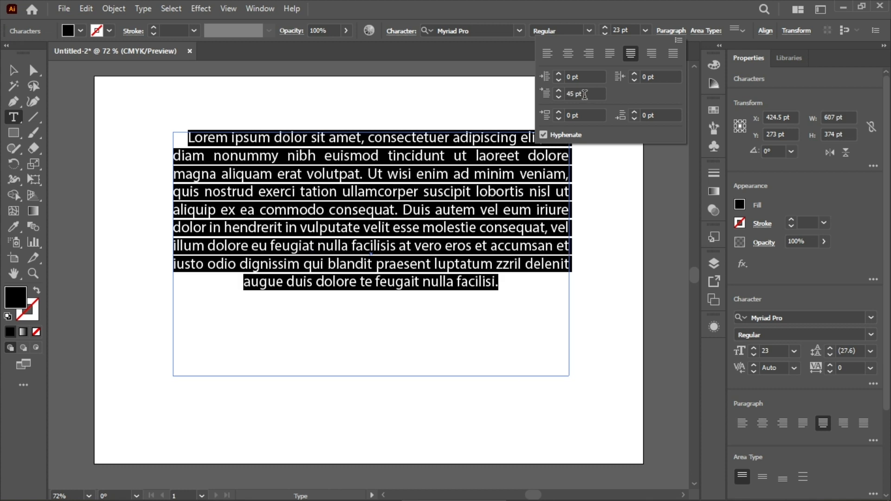
pyautogui.scroll(5, 584, 94)
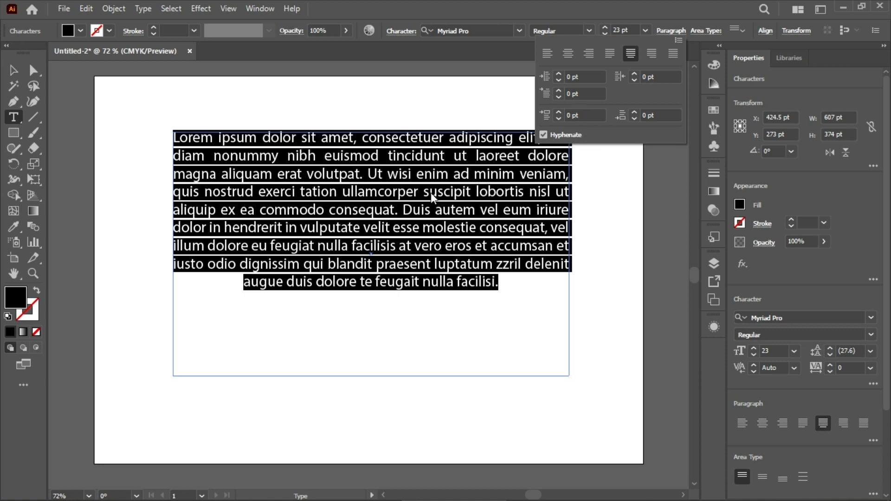
# Step: Deselect the text and start a new paragraph at "Duis autem"
pyautogui.click(358, 196)
pyautogui.click(355, 194)
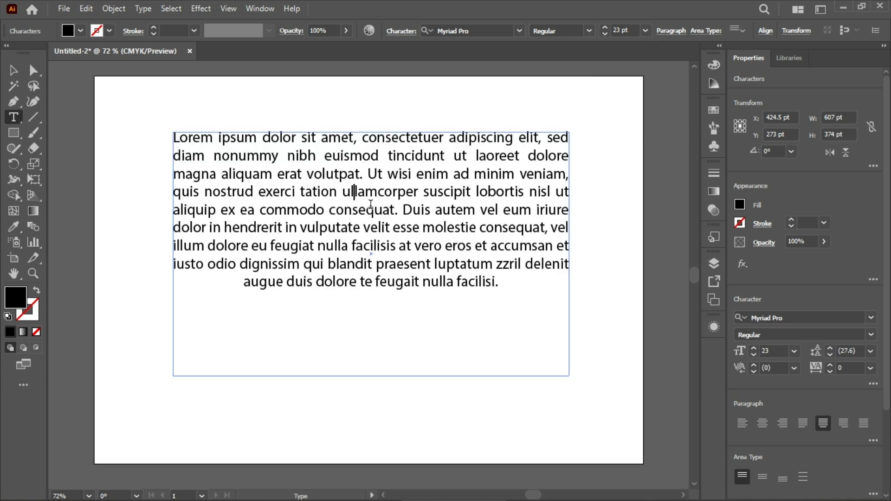
pyautogui.click(402, 210)
pyautogui.press('Return')
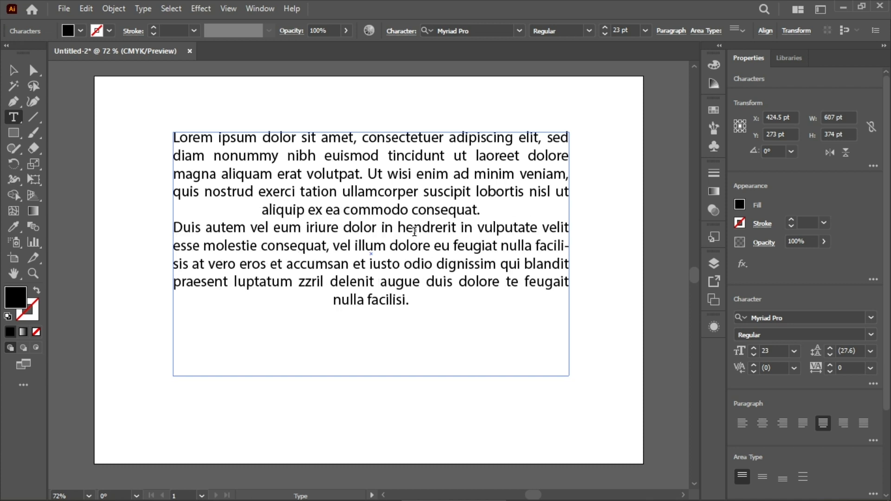
# Step: Increase the space before the second paragraph to 75 pt
pyautogui.click(674, 32)
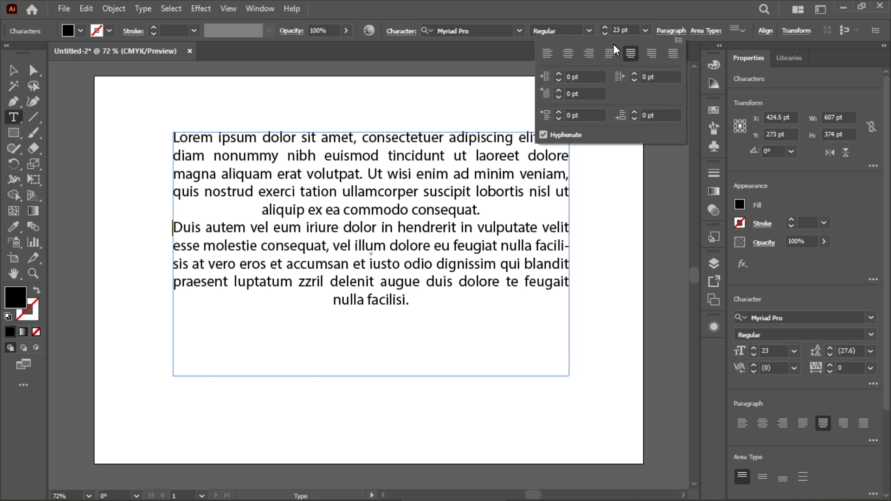
pyautogui.scroll(1, 574, 116)
pyautogui.scroll(15, 573, 116)
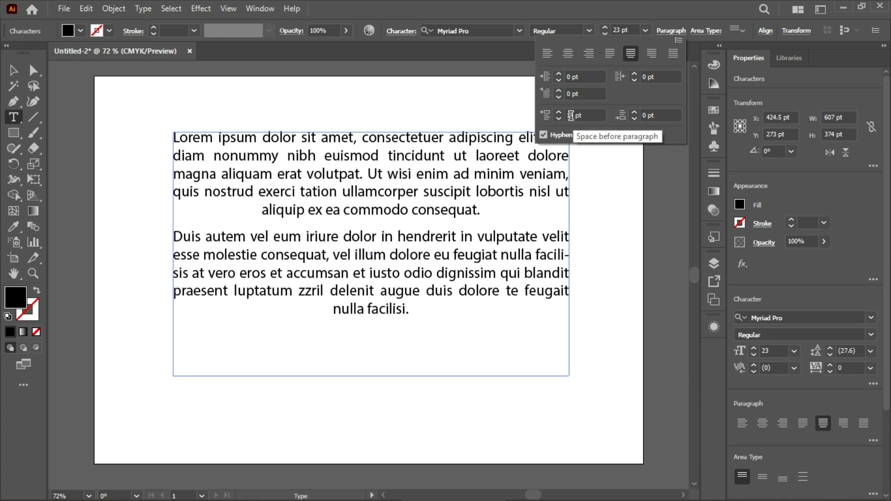
pyautogui.scroll(4, 572, 115)
pyautogui.scroll(20, 572, 116)
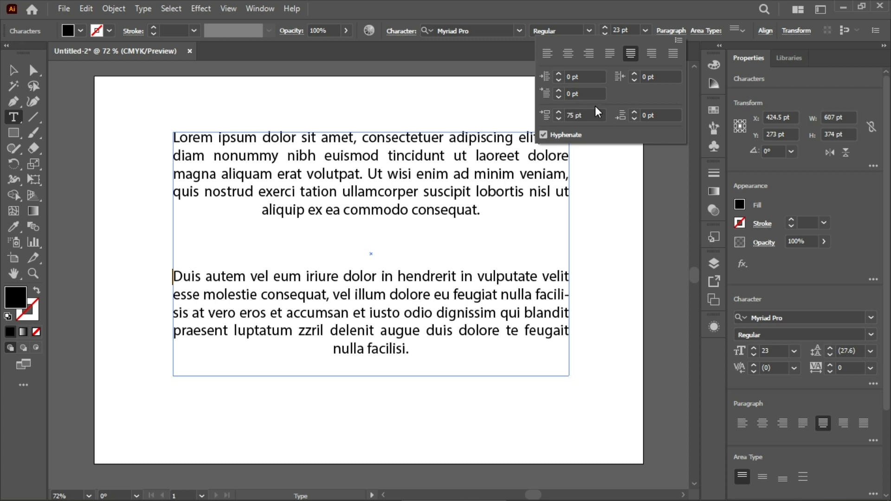
# Step: Lower the space before the second paragraph beyond -29 pt so the text overlaps, then return it to 0 pt
pyautogui.scroll(-1, 579, 116)
pyautogui.scroll(-20, 579, 116)
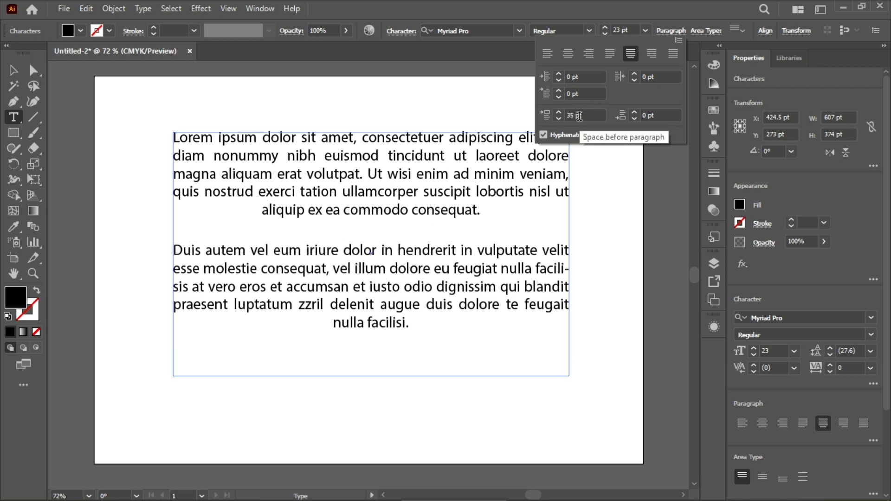
pyautogui.scroll(-20, 578, 115)
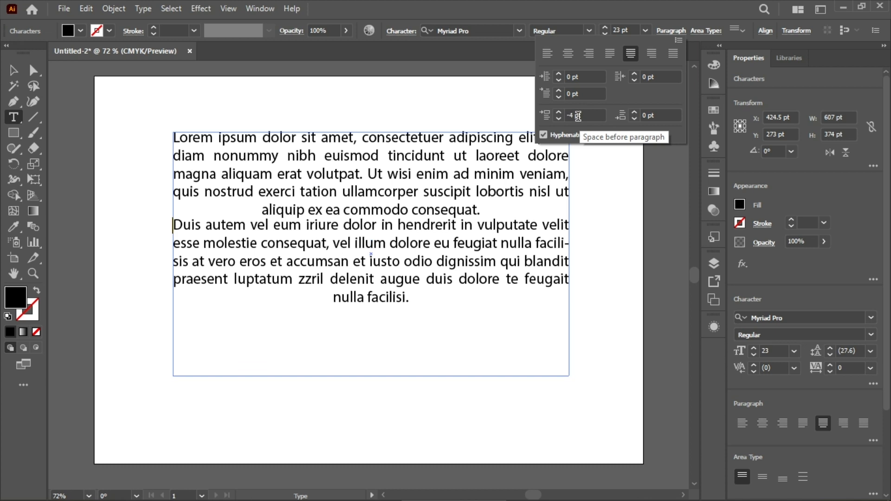
pyautogui.scroll(-20, 578, 115)
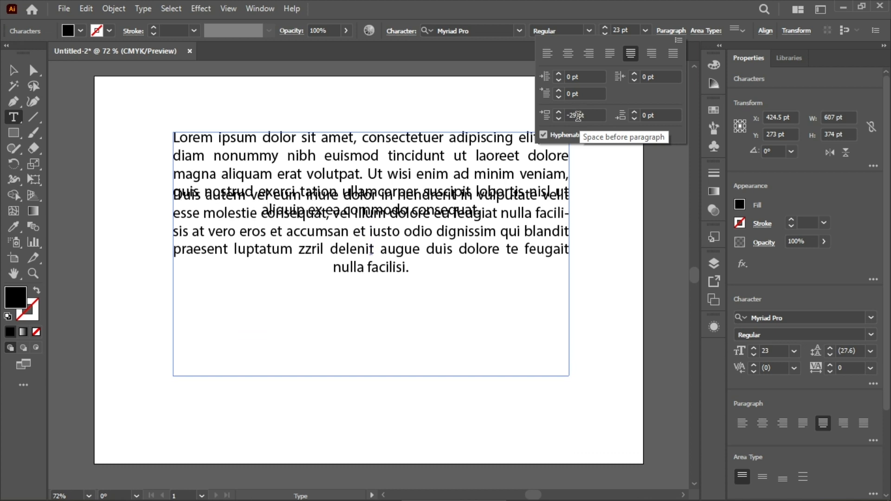
pyautogui.scroll(-20, 578, 116)
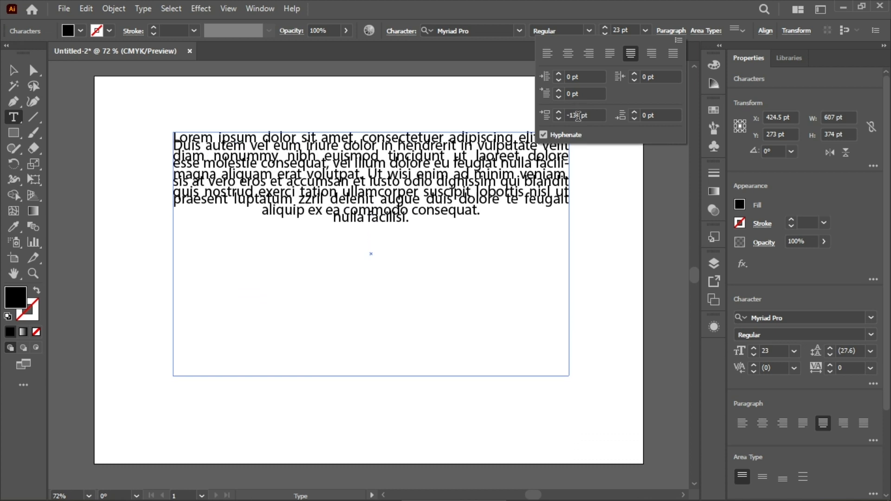
pyautogui.scroll(20, 578, 116)
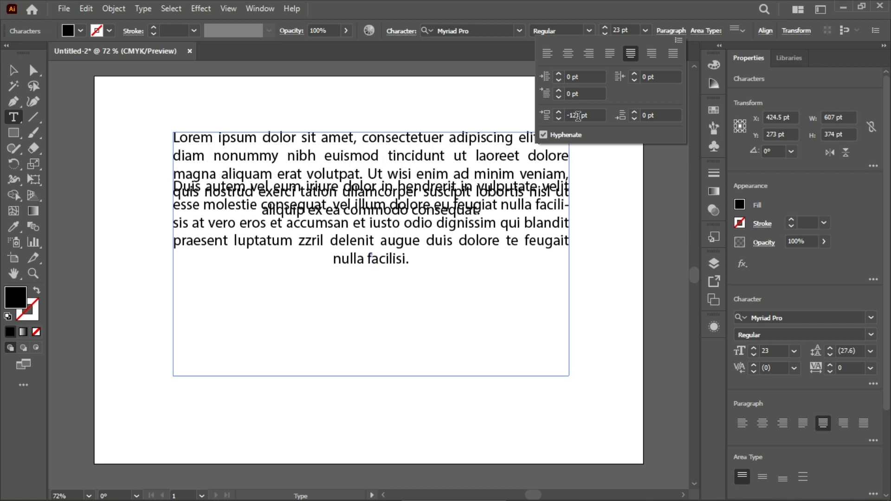
pyautogui.scroll(20, 578, 116)
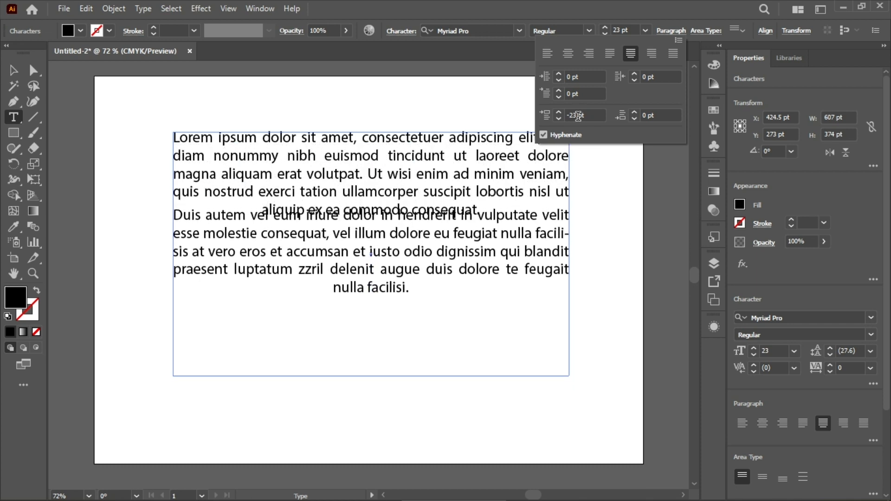
pyautogui.scroll(9, 577, 116)
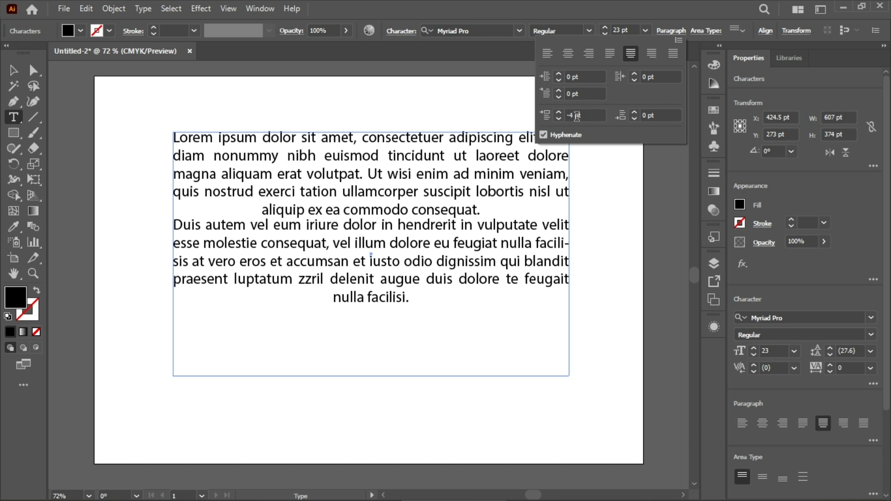
pyautogui.scroll(1, 577, 116)
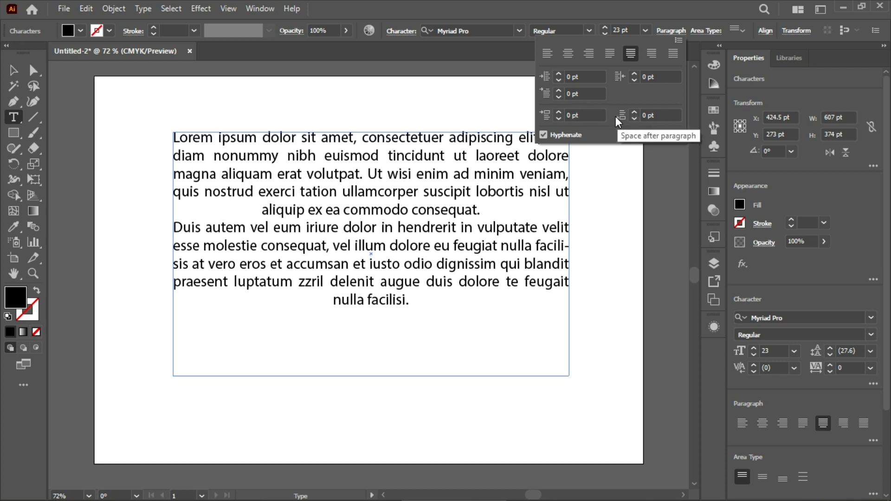
# Step: Try a space after the second paragraph of 57 pt, then reduce it again
pyautogui.scroll(1, 643, 114)
pyautogui.scroll(14, 662, 114)
pyautogui.scroll(-1, 662, 114)
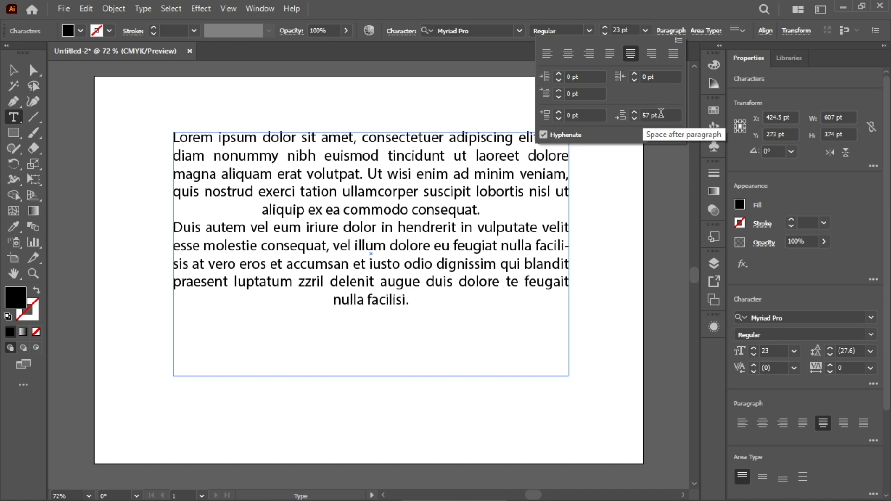
pyautogui.scroll(-20, 661, 114)
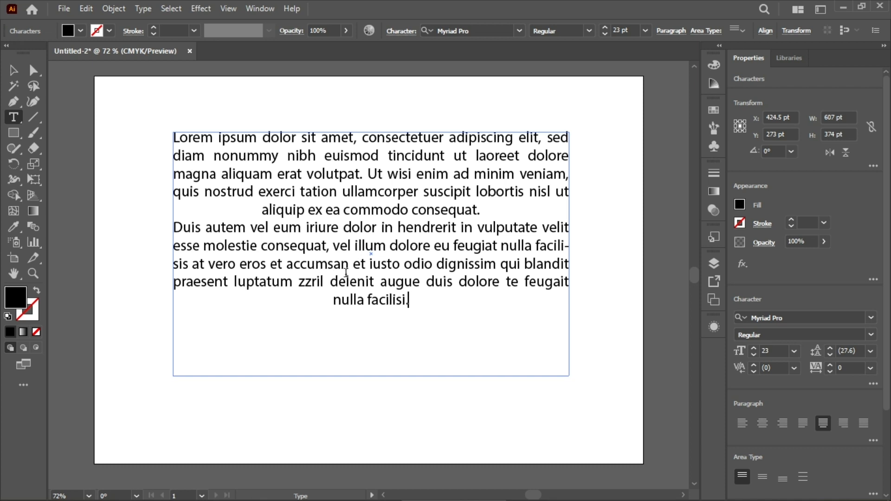
# Step: Add a period after "zzril" and start a third paragraph at "delenit"
pyautogui.click(329, 282)
pyautogui.press('Left')
pyautogui.write('.')
pyautogui.press('Right')
pyautogui.press('Return')
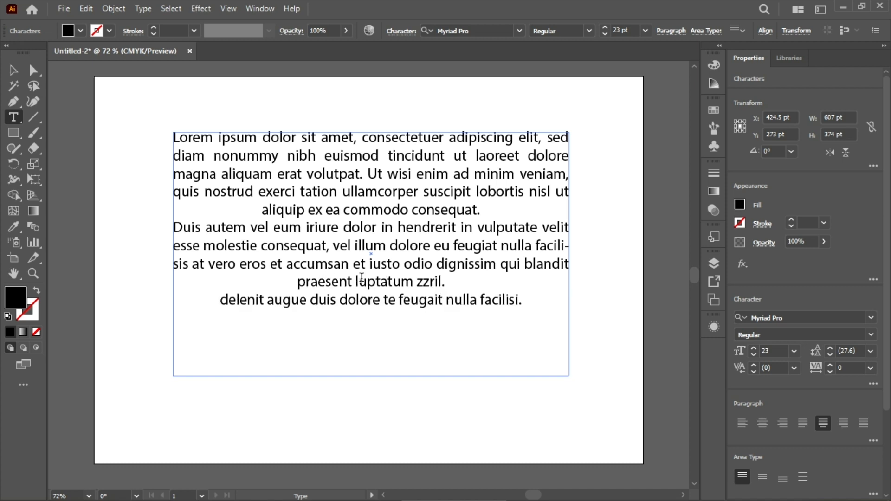
# Step: Select all three paragraphs and increase their space after to 58 pt
pyautogui.click(671, 32)
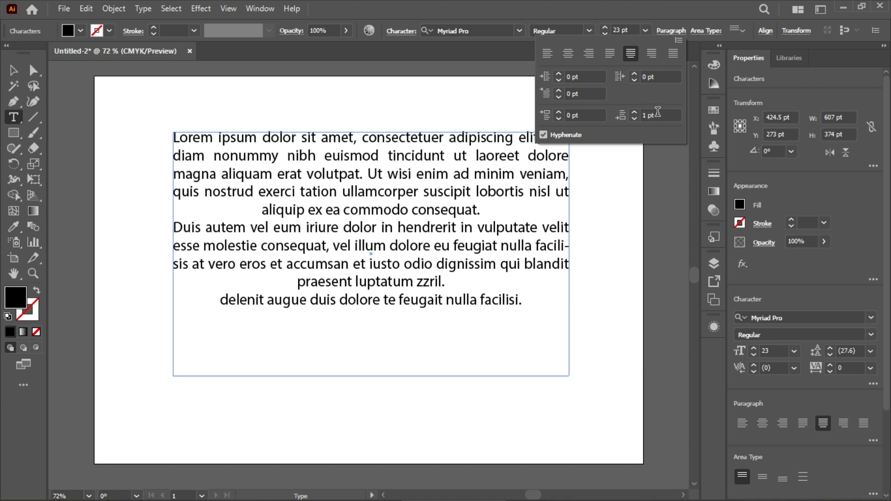
pyautogui.scroll(4, 658, 112)
pyautogui.click(178, 139)
pyautogui.moveTo(171, 136); pyautogui.dragTo(567, 315)
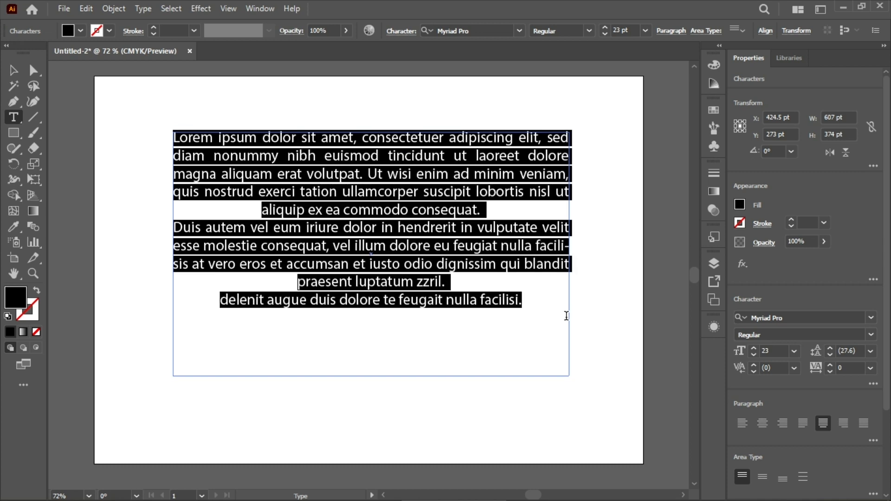
pyautogui.click(674, 32)
pyautogui.scroll(20, 655, 113)
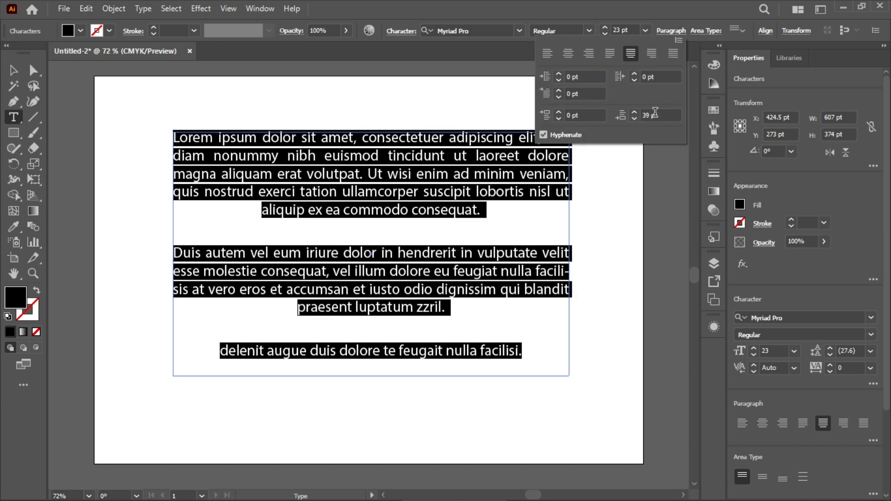
# Step: Reduce the space after the selected paragraphs to 13 pt, then set it to 39 pt
pyautogui.scroll(-15, 655, 113)
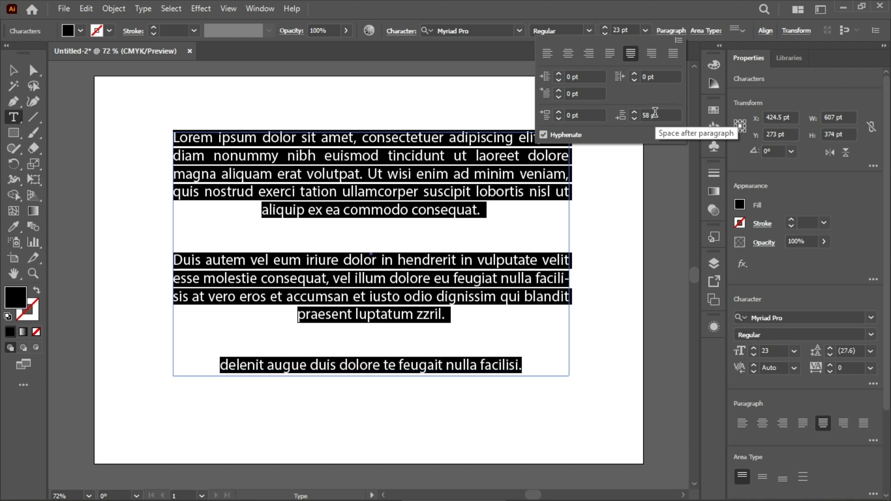
pyautogui.scroll(-12, 656, 113)
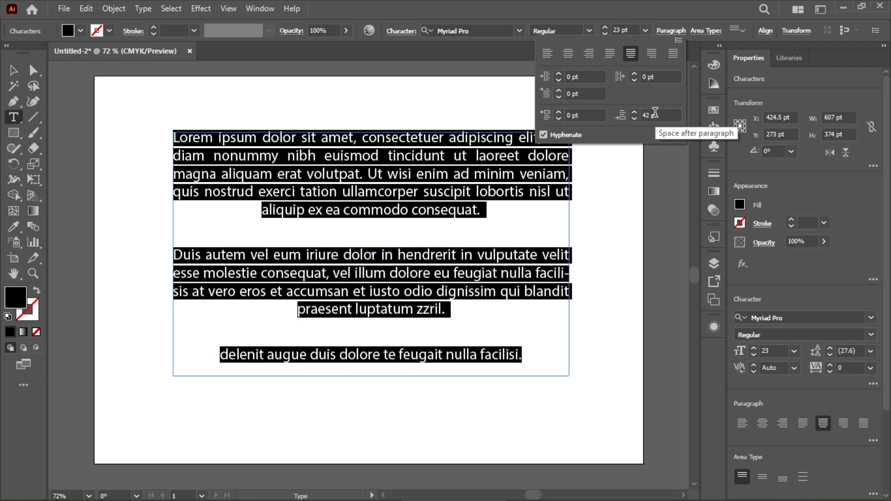
pyautogui.scroll(-6, 656, 113)
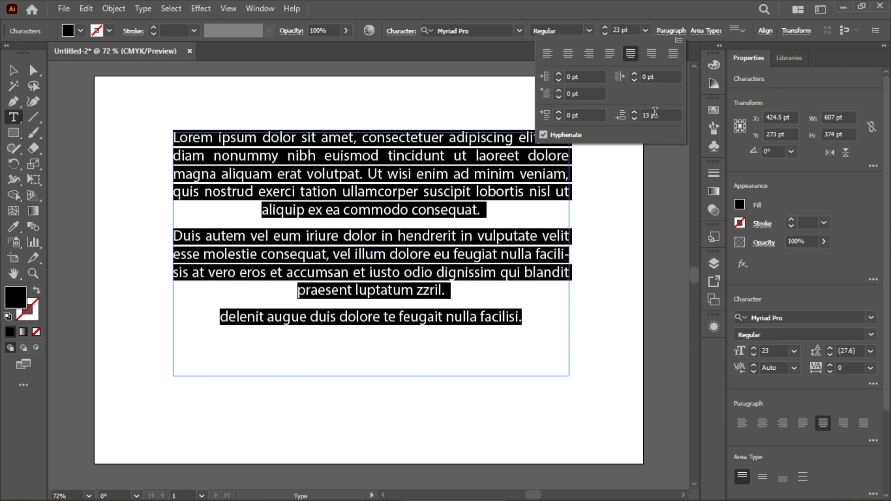
pyautogui.scroll(2, 656, 113)
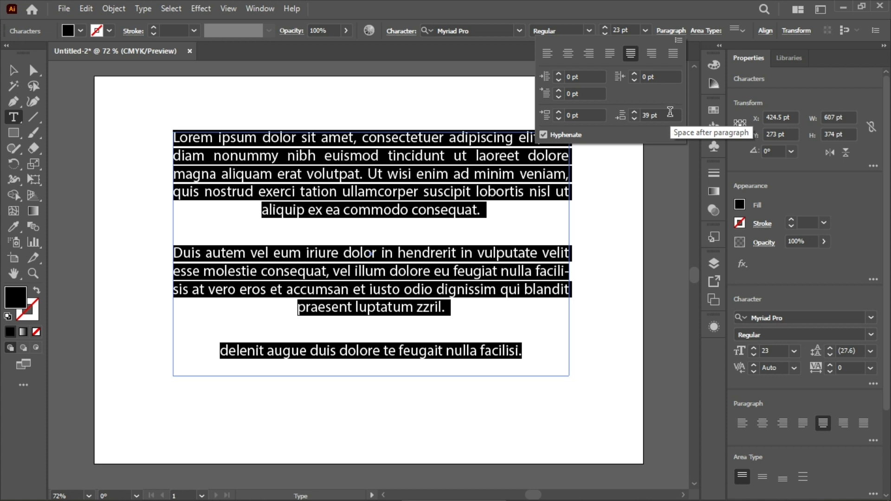
# Step: Deselect the text and display the floating Character settings
pyautogui.click(627, 134)
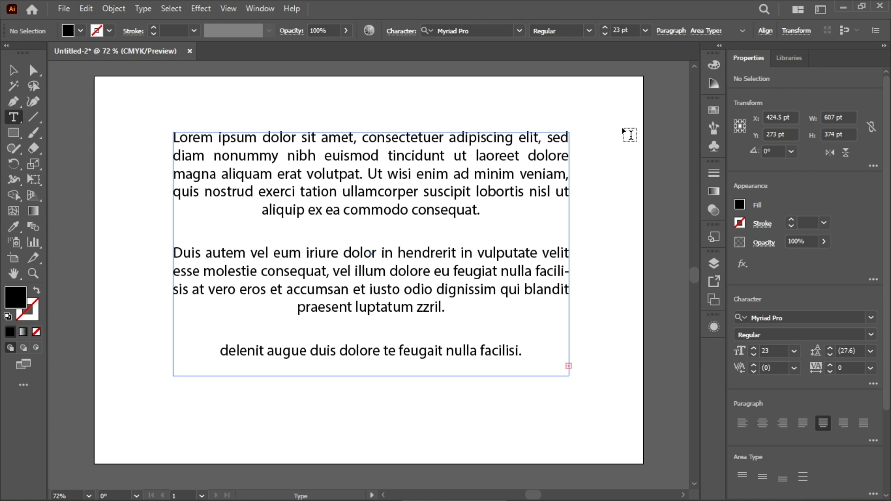
pyautogui.hotkey('ctrl', 't')
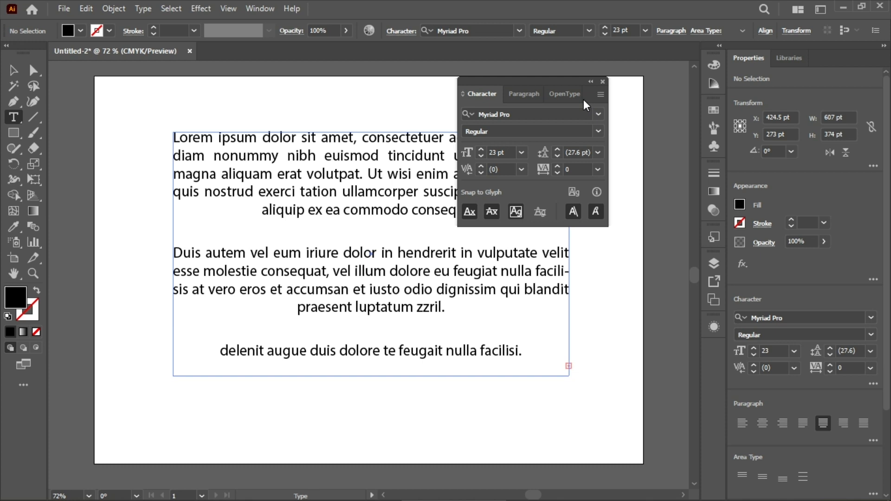
# Step: Move the floating Character settings away from the text and browse the available font families
pyautogui.moveTo(539, 79); pyautogui.dragTo(649, 97)
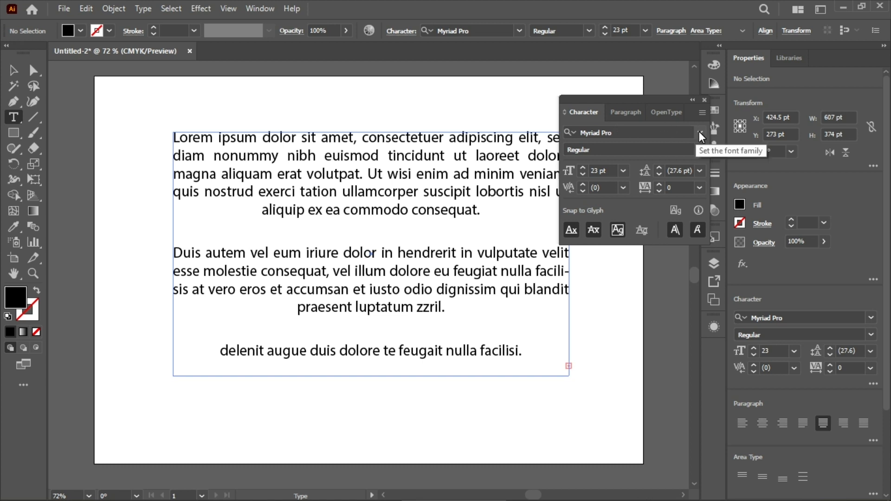
pyautogui.click(699, 132)
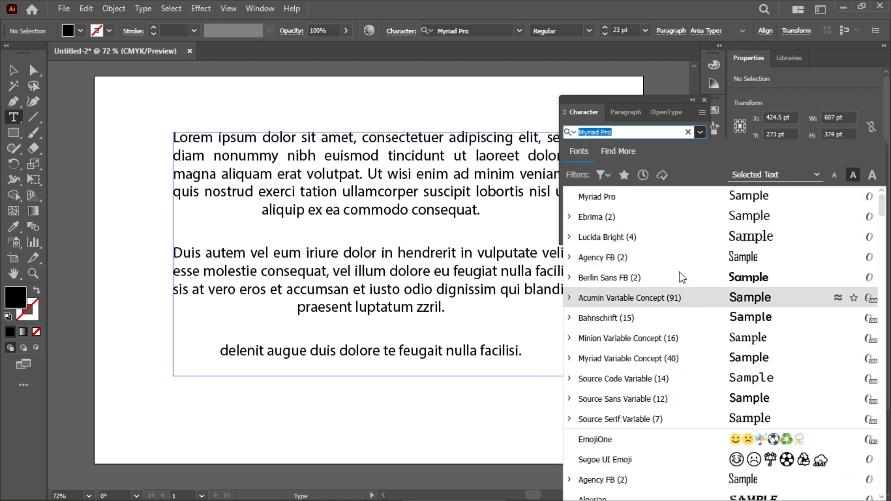
pyautogui.scroll(-10, 687, 276)
pyautogui.scroll(-10, 687, 276)
pyautogui.scroll(7, 687, 277)
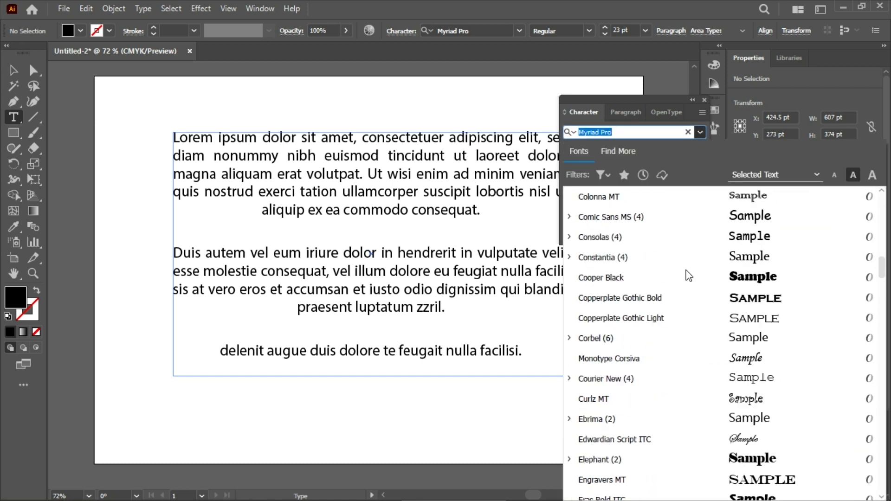
# Step: Move the Character settings clear of the text, select all three paragraphs and preview other font families on them, keeping Myriad Pro
pyautogui.moveTo(677, 97); pyautogui.dragTo(734, 62)
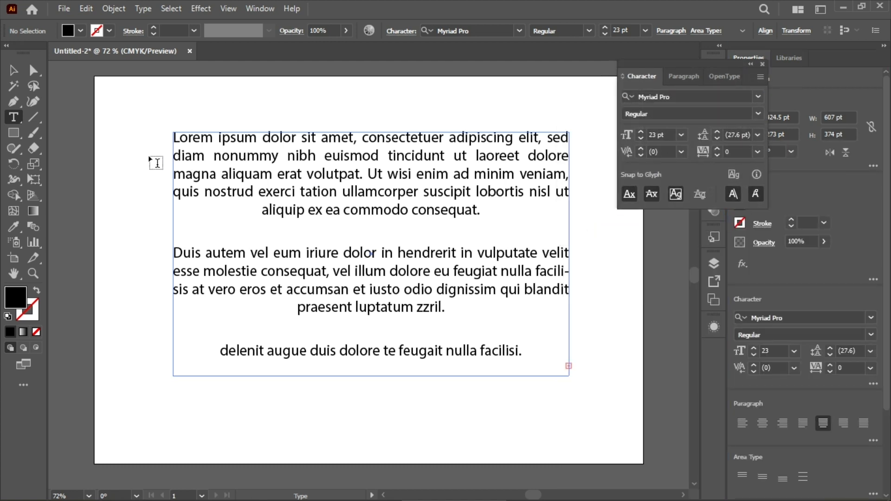
pyautogui.moveTo(175, 137); pyautogui.dragTo(548, 358)
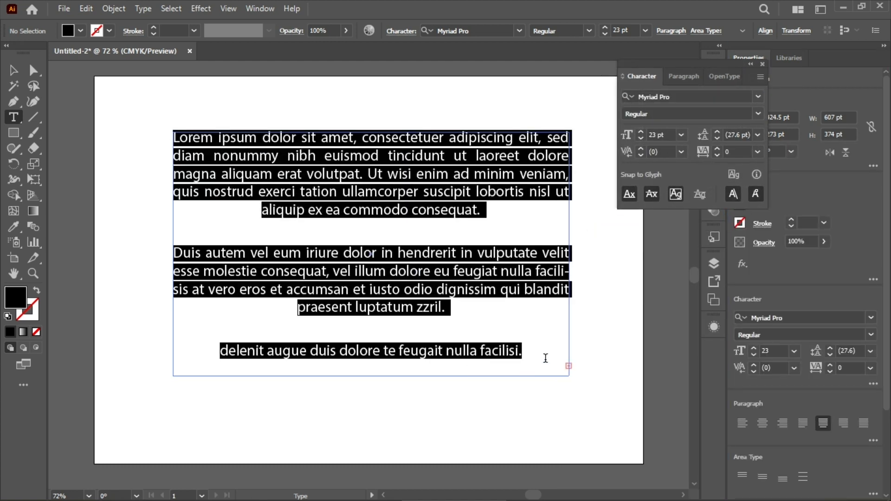
pyautogui.click(757, 98)
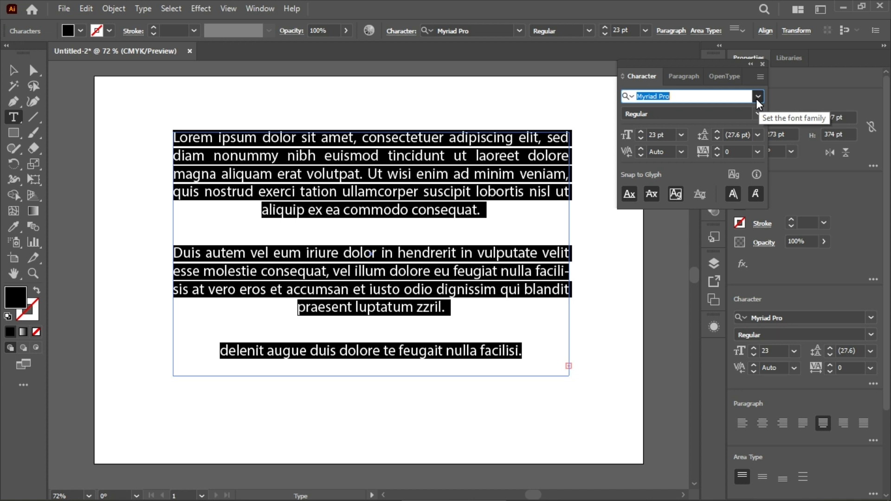
pyautogui.scroll(-10, 724, 251)
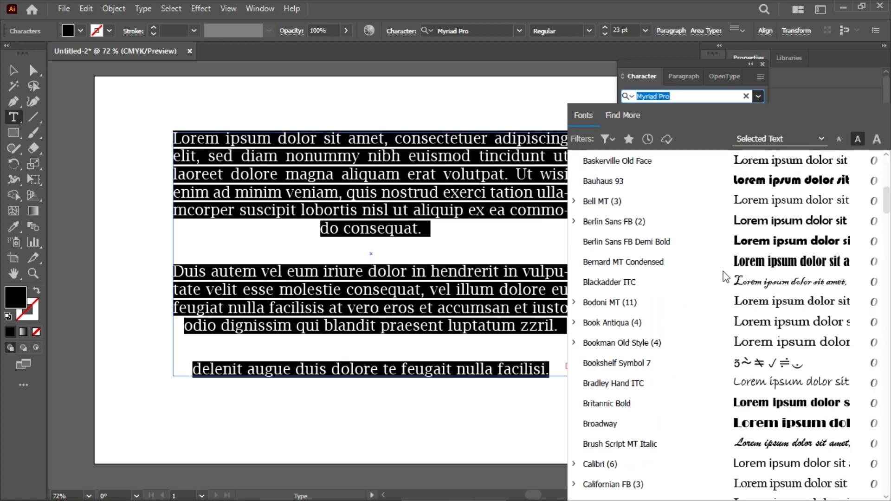
pyautogui.scroll(-1, 753, 288)
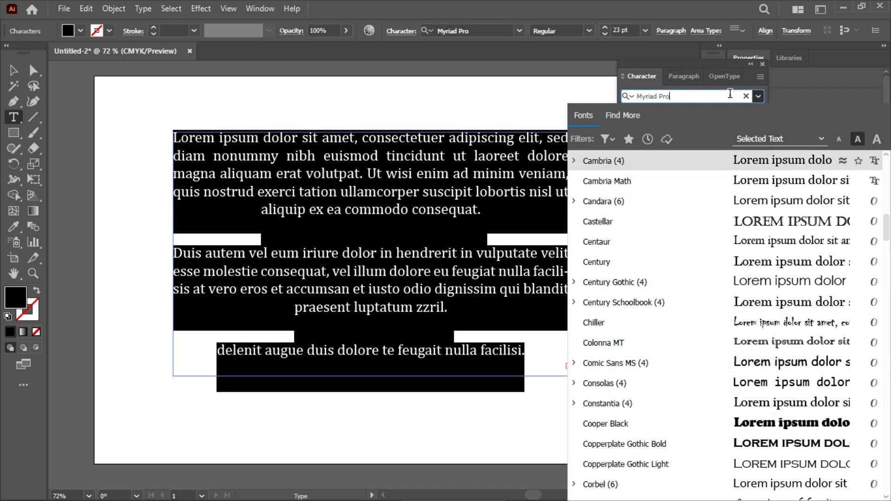
pyautogui.click(758, 97)
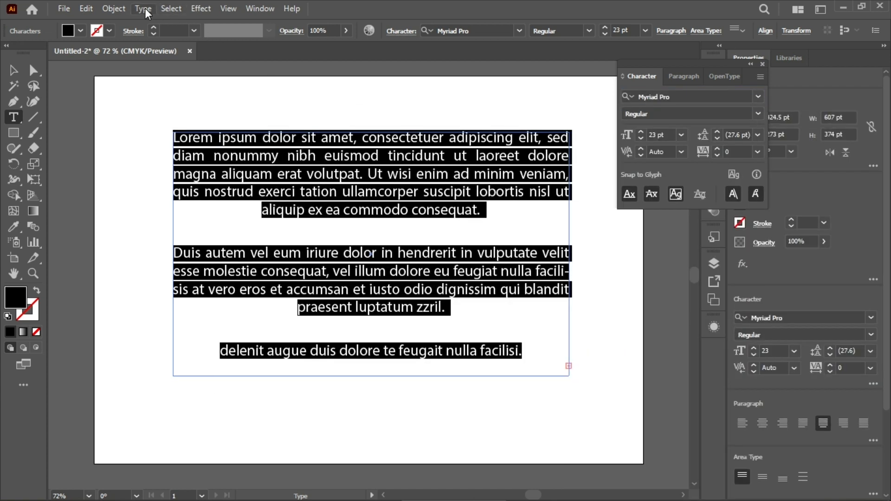
# Step: Look through the Font and Recent Fonts commands and the font styles available for the selected text
pyautogui.click(112, 13)
pyautogui.moveTo(195, 7)
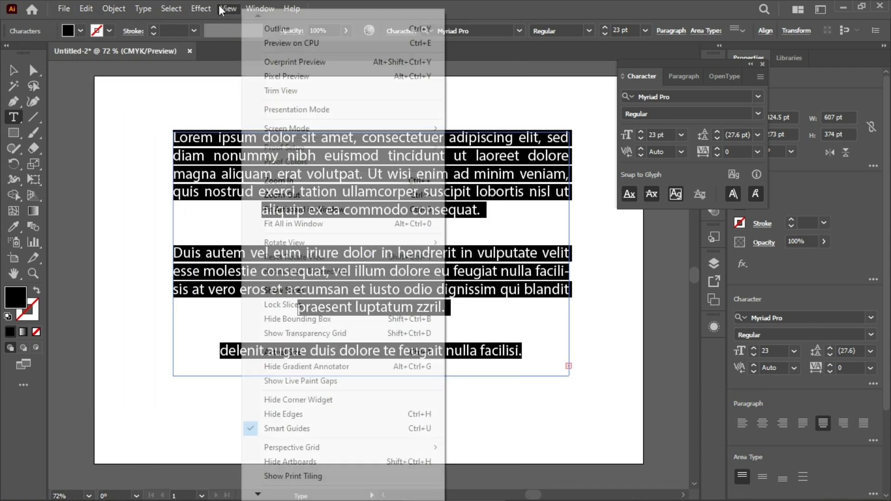
pyautogui.moveTo(145, 10)
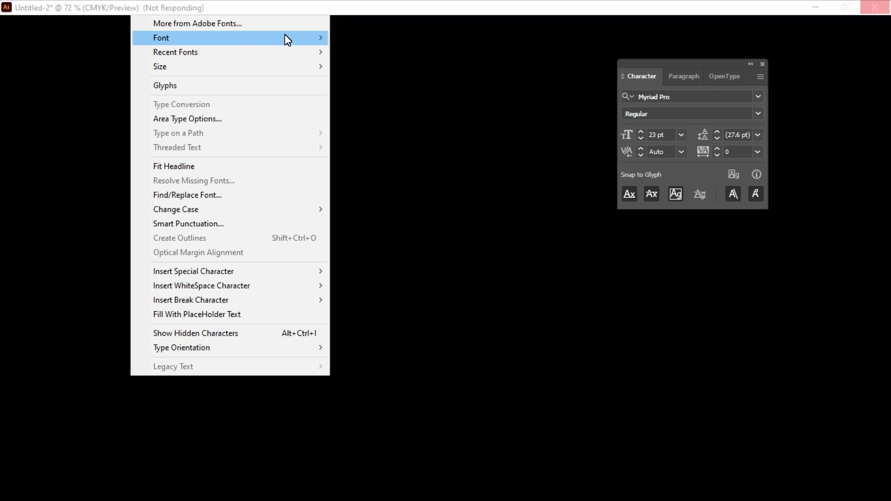
pyautogui.moveTo(285, 35)
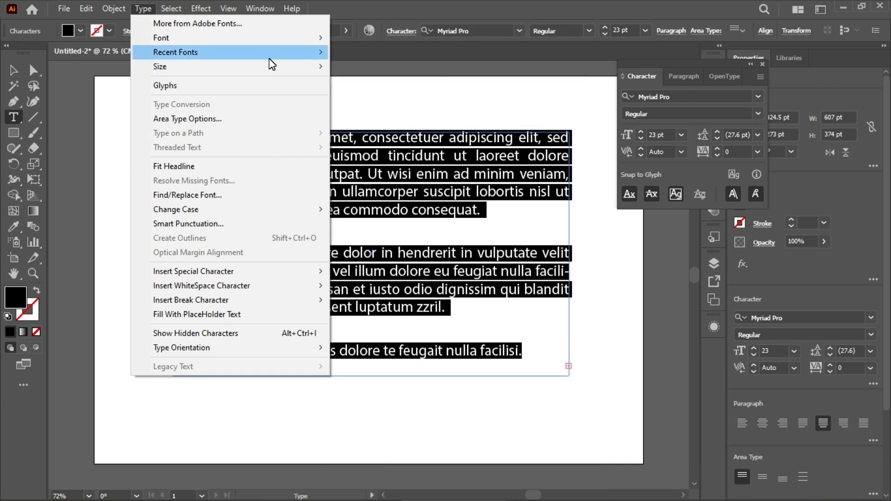
pyautogui.moveTo(272, 58)
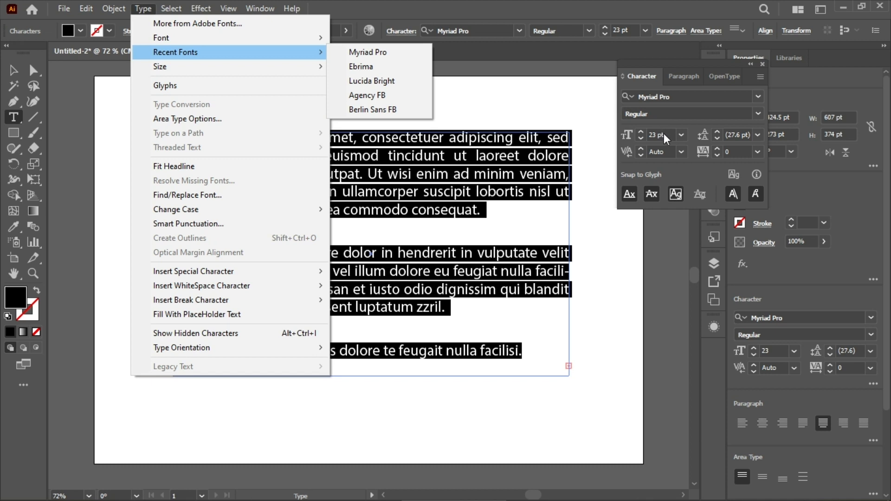
pyautogui.click(687, 128)
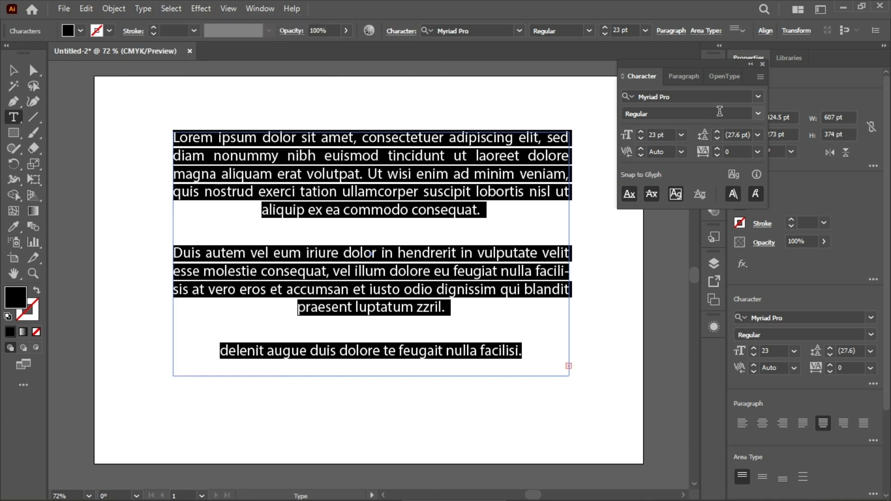
pyautogui.click(758, 115)
pyautogui.click(758, 115)
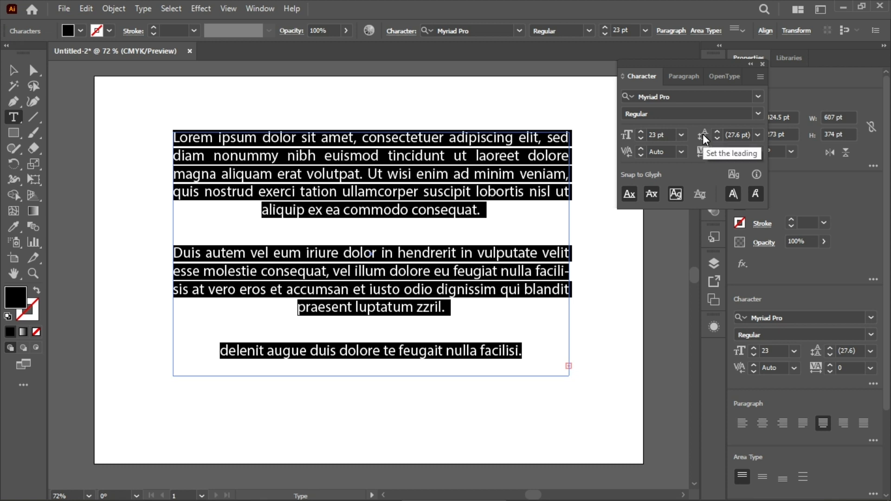
# Step: Increase the leading of the selected paragraphs to 31 pt
pyautogui.click(718, 132)
pyautogui.click(720, 133)
pyautogui.click(720, 133)
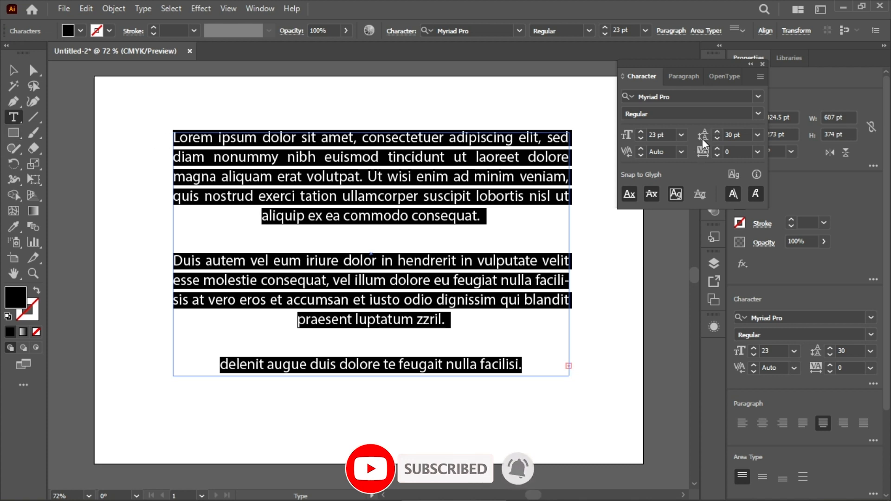
pyautogui.click(718, 133)
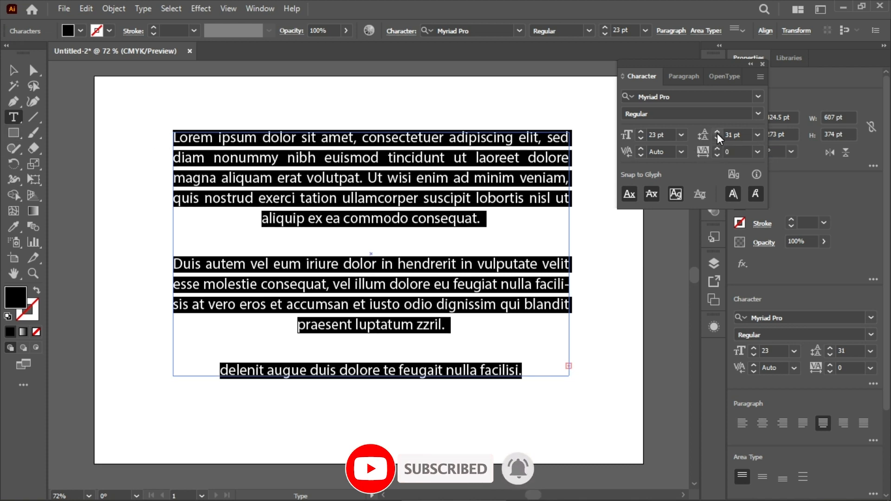
pyautogui.click(717, 132)
# Step: Reduce the leading of the selected paragraphs to 25 pt
pyautogui.click(716, 138)
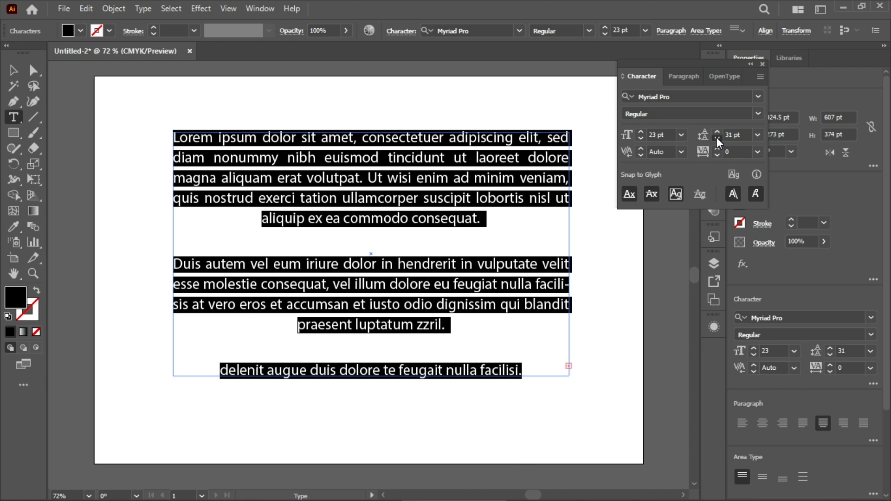
pyautogui.click(717, 137)
pyautogui.click(717, 138)
pyautogui.click(716, 137)
pyautogui.click(717, 137)
pyautogui.click(717, 138)
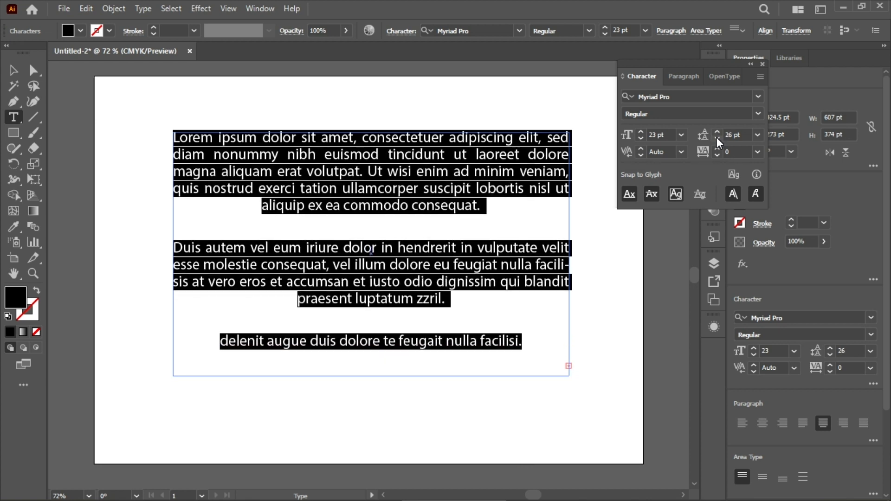
pyautogui.click(717, 138)
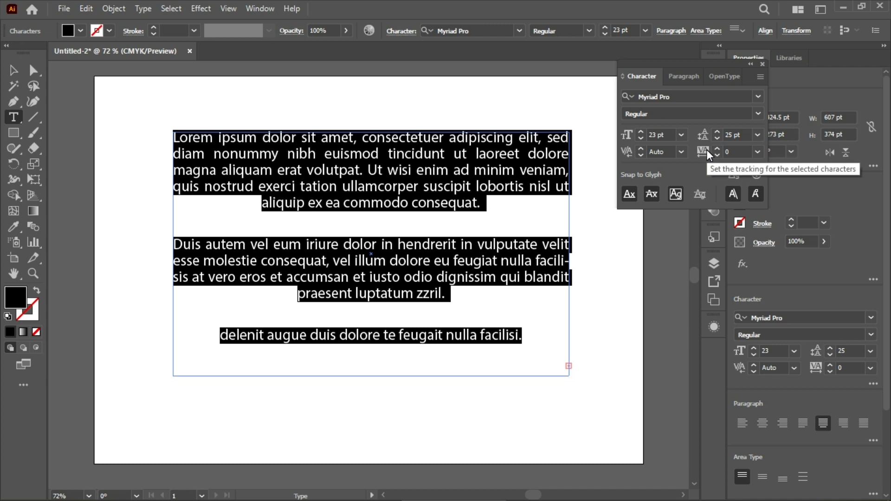
# Step: Increase the tracking of the selected paragraphs to 35
pyautogui.click(717, 149)
pyautogui.click(718, 149)
pyautogui.click(717, 149)
pyautogui.click(717, 149)
pyautogui.click(717, 149)
pyautogui.click(717, 149)
pyautogui.click(717, 149)
pyautogui.click(717, 149)
pyautogui.click(717, 149)
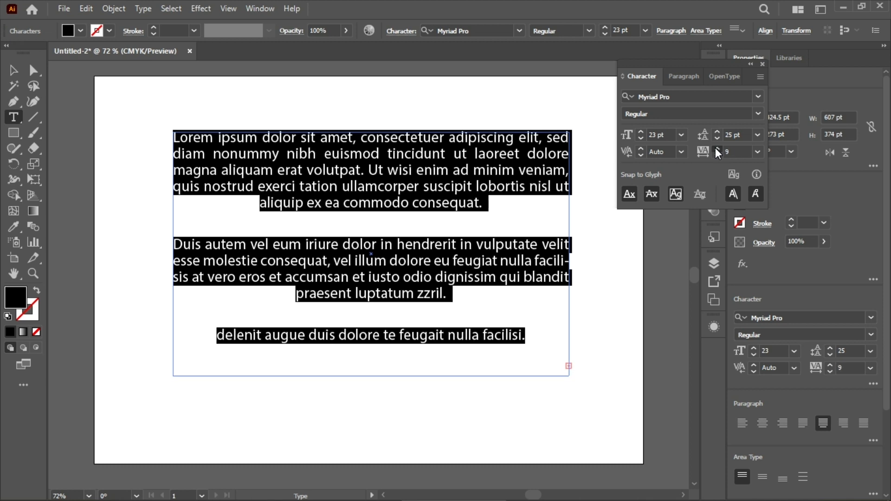
pyautogui.click(717, 149)
pyautogui.click(717, 149)
pyautogui.click(717, 149)
pyautogui.click(718, 149)
pyautogui.click(717, 149)
pyautogui.click(718, 149)
pyautogui.click(718, 149)
pyautogui.click(718, 149)
pyautogui.click(717, 149)
pyautogui.click(717, 149)
pyautogui.click(718, 149)
pyautogui.click(717, 149)
pyautogui.click(717, 149)
pyautogui.click(717, 149)
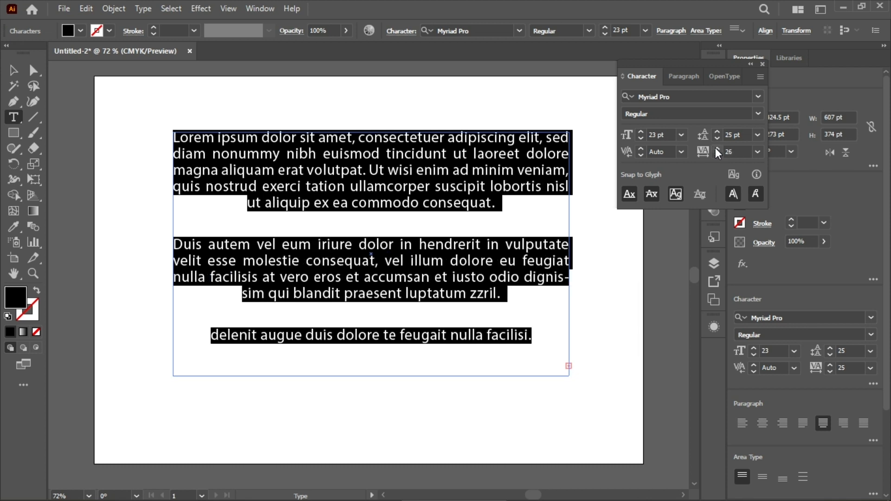
pyautogui.click(718, 149)
pyautogui.click(717, 149)
pyautogui.click(717, 149)
pyautogui.click(717, 149)
pyautogui.click(717, 149)
pyautogui.click(717, 149)
pyautogui.click(717, 149)
pyautogui.click(717, 149)
pyautogui.click(717, 149)
pyautogui.click(717, 149)
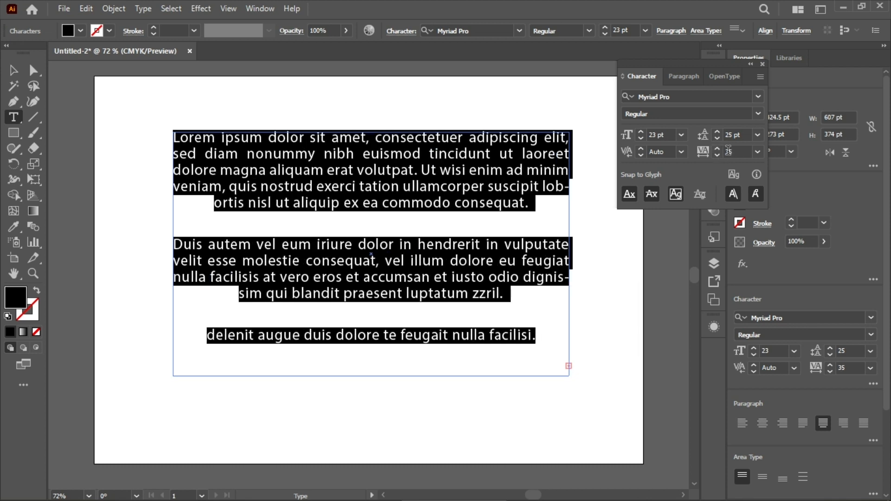
# Step: Bring the tracking of the selected paragraphs back to 0
pyautogui.scroll(20, 729, 152)
pyautogui.scroll(-14, 730, 151)
pyautogui.scroll(-20, 731, 151)
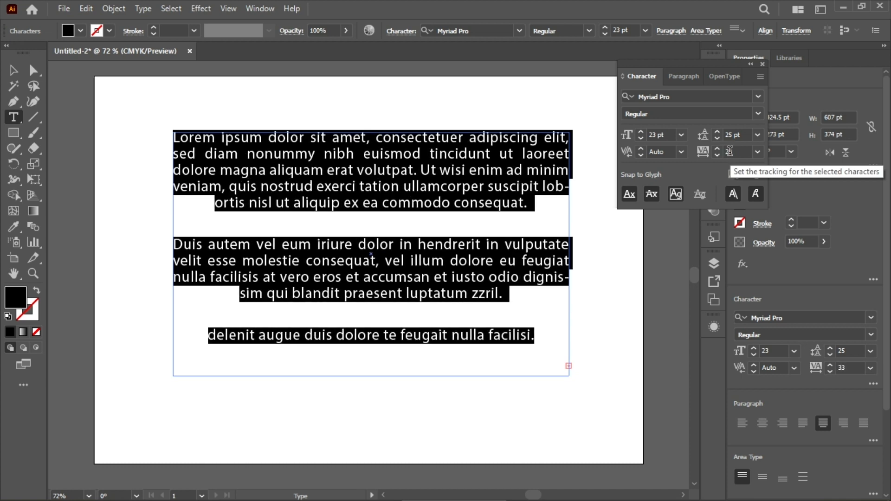
pyautogui.scroll(-6, 730, 152)
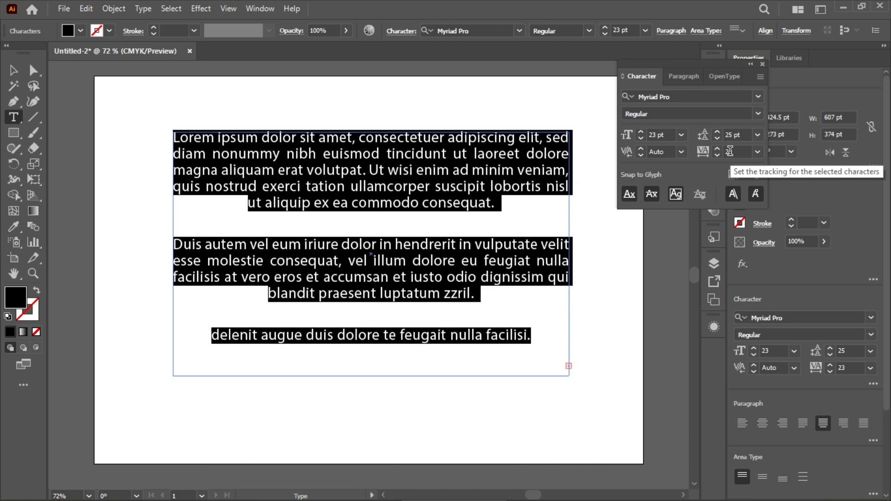
pyautogui.scroll(-4, 745, 151)
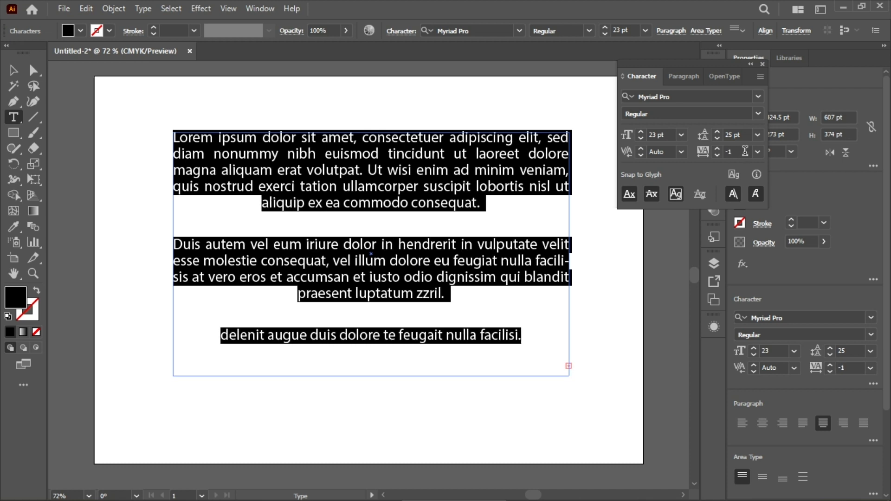
pyautogui.scroll(-1, 746, 151)
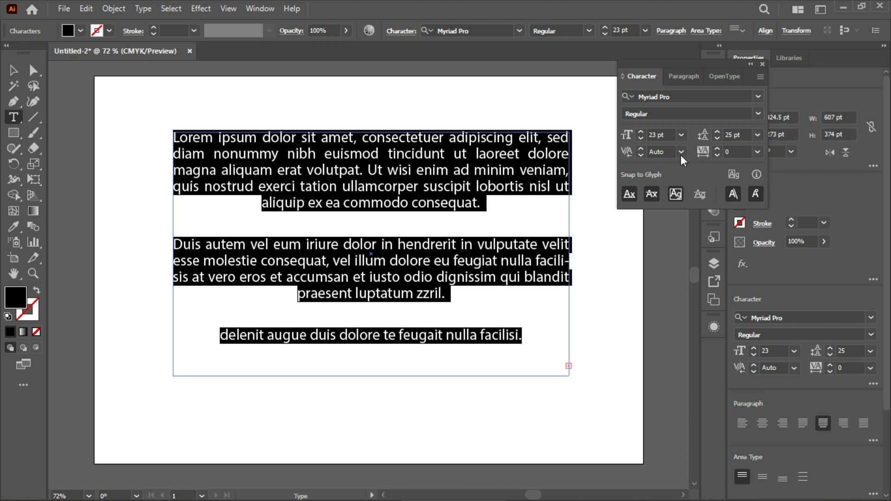
# Step: Try to adjust the kerning of the selected paragraphs numerically, then apply Optical kerning and return it to Auto
pyautogui.click(642, 151)
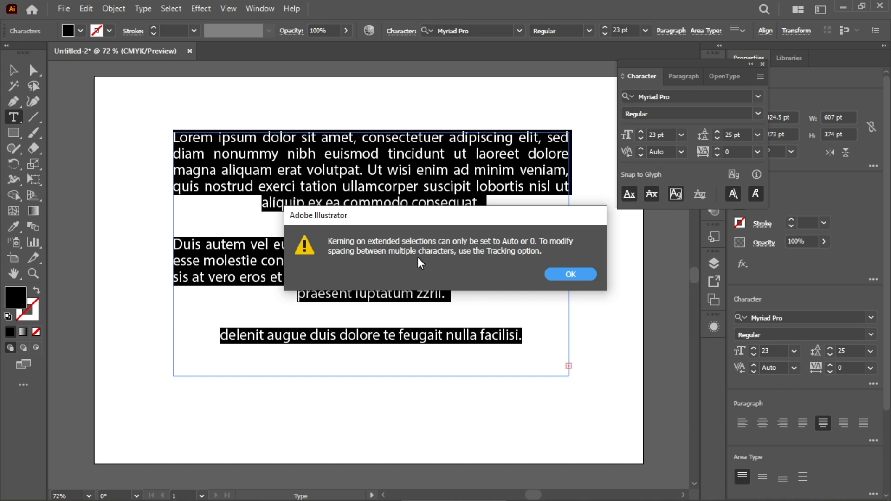
pyautogui.click(588, 274)
pyautogui.click(681, 153)
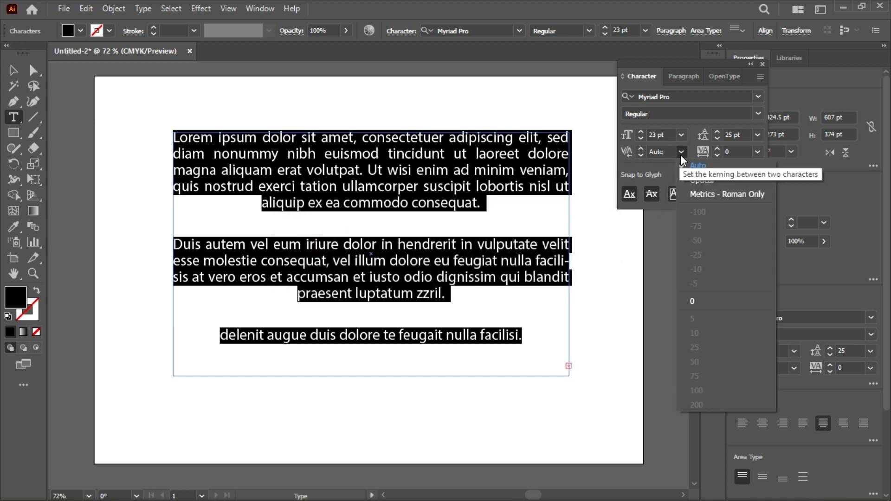
pyautogui.click(701, 179)
pyautogui.click(681, 151)
pyautogui.click(686, 166)
# Step: Apply Metrics - Roman Only kerning to the selected paragraphs, then set the kerning back to Auto
pyautogui.click(681, 152)
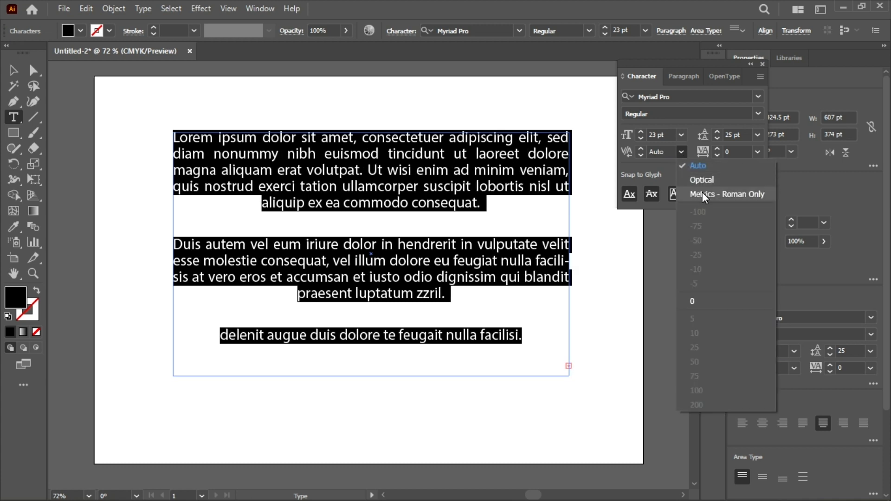
pyautogui.click(702, 194)
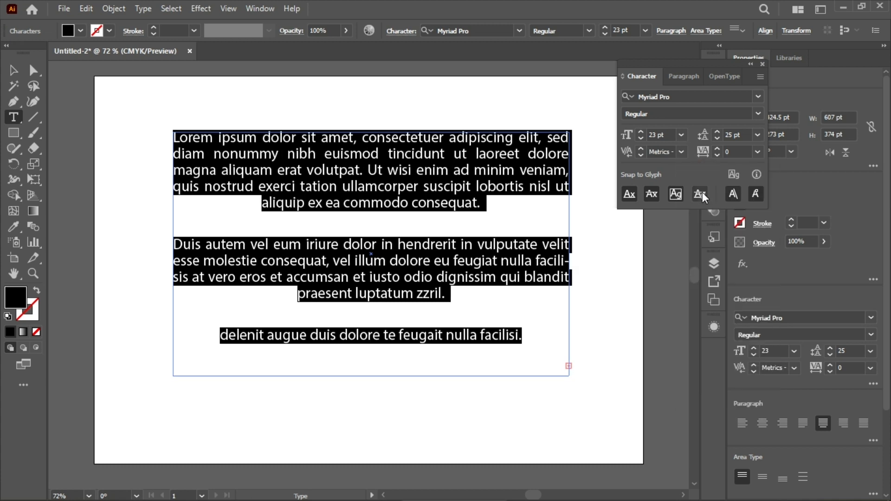
pyautogui.click(680, 152)
pyautogui.click(680, 151)
pyautogui.click(681, 152)
pyautogui.click(683, 166)
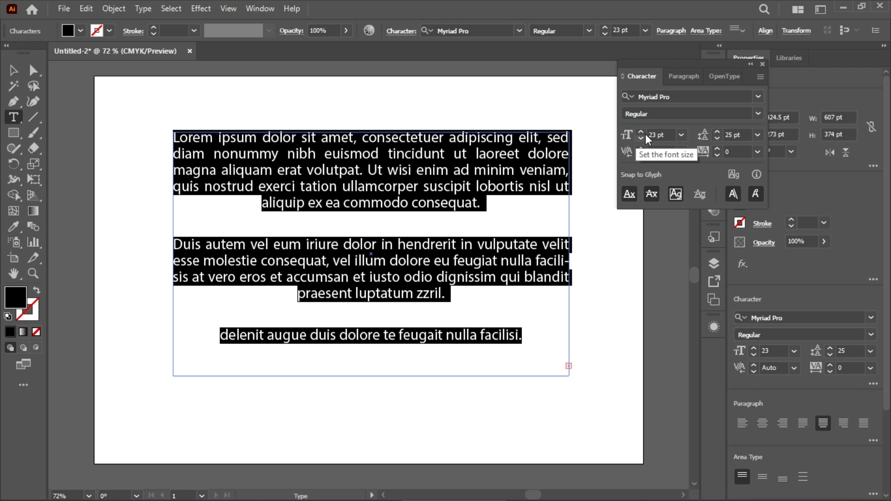
# Step: Try larger and smaller font sizes on the selected paragraphs, settle on 21 pt and finish editing the text
pyautogui.scroll(5, 672, 139)
pyautogui.scroll(4, 672, 139)
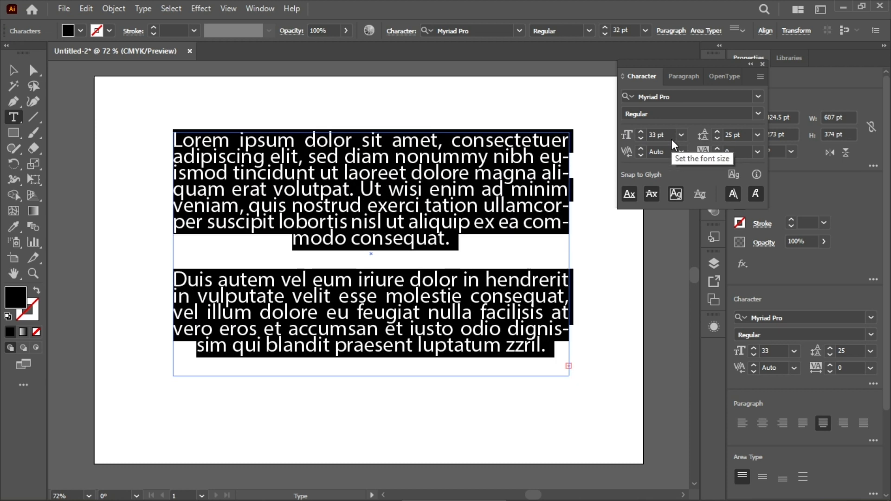
pyautogui.scroll(-12, 672, 139)
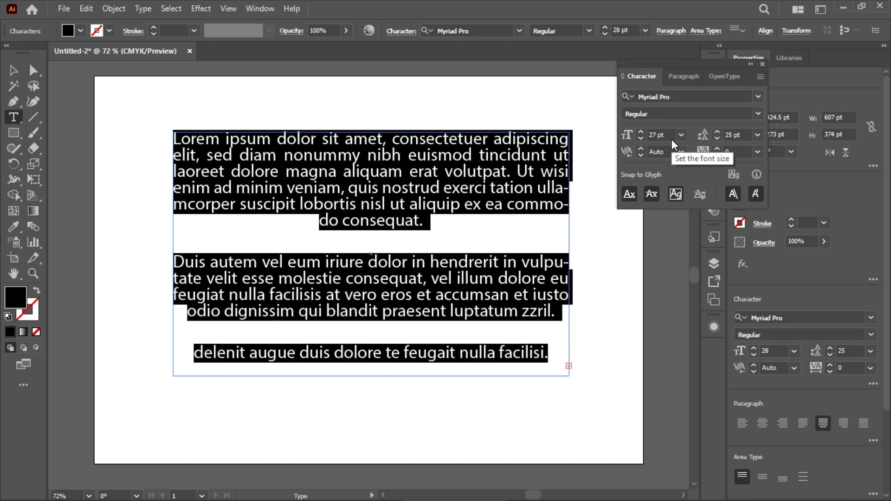
pyautogui.scroll(5, 670, 136)
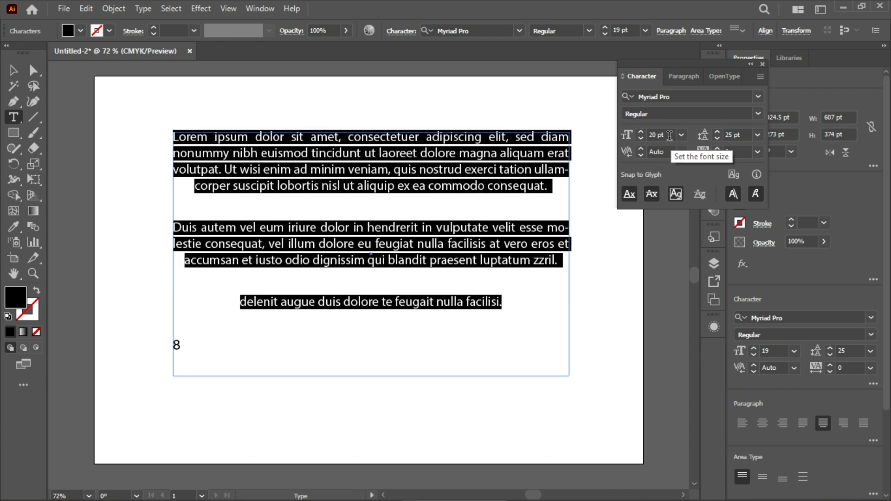
pyautogui.scroll(-3, 670, 135)
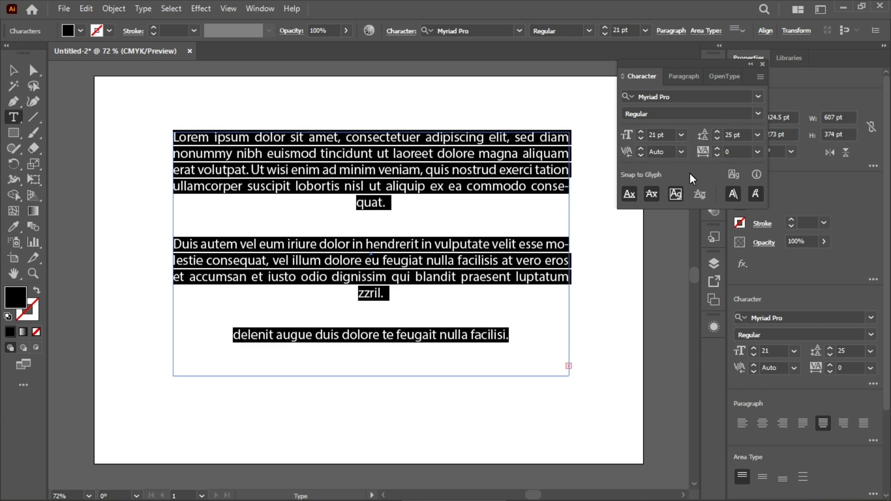
pyautogui.press('Escape')
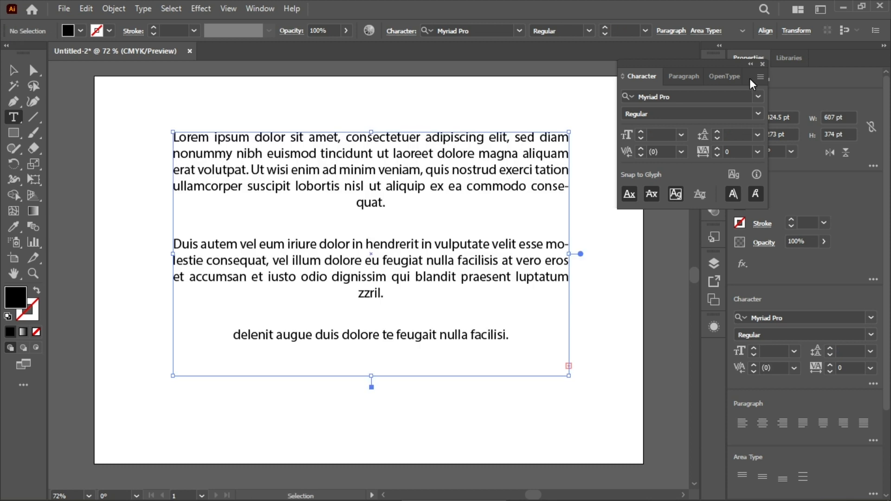
# Step: Show the additional options of the Character settings
pyautogui.press('super')
pyautogui.press('super')
pyautogui.click(760, 78)
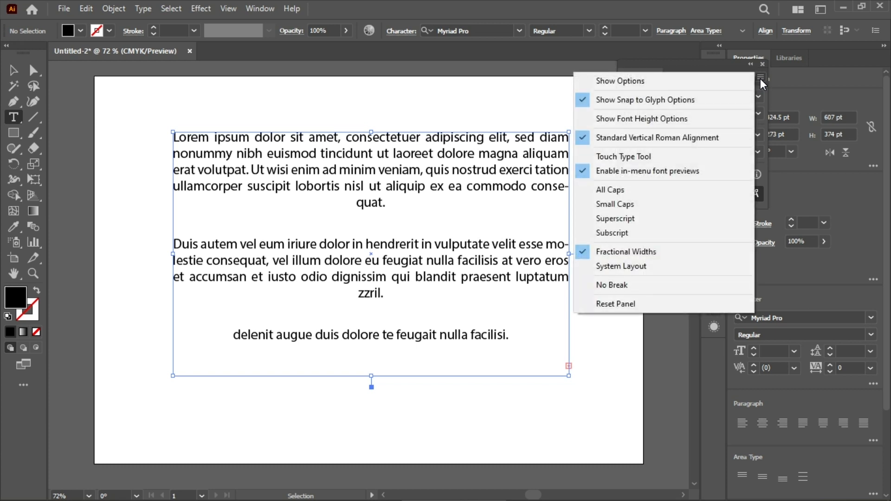
pyautogui.click(736, 80)
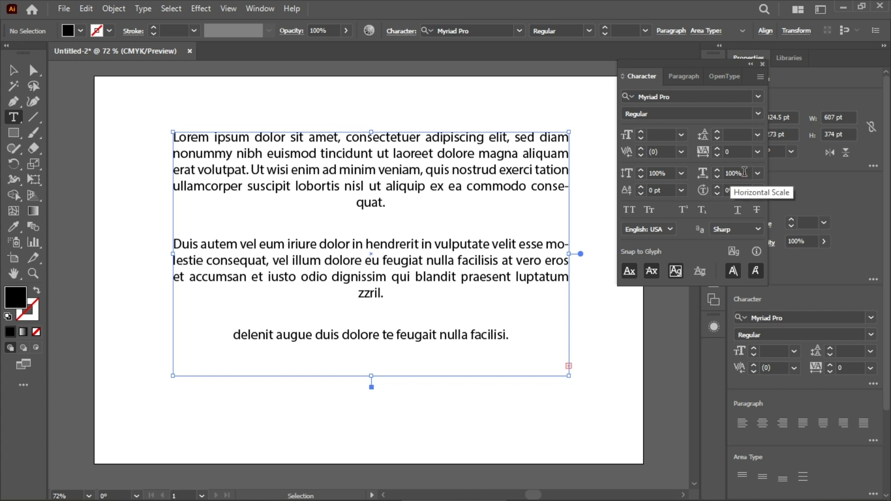
# Step: Select all the paragraph text and widen its horizontal scale to 136%
pyautogui.scroll(7, 747, 172)
pyautogui.scroll(-4, 748, 172)
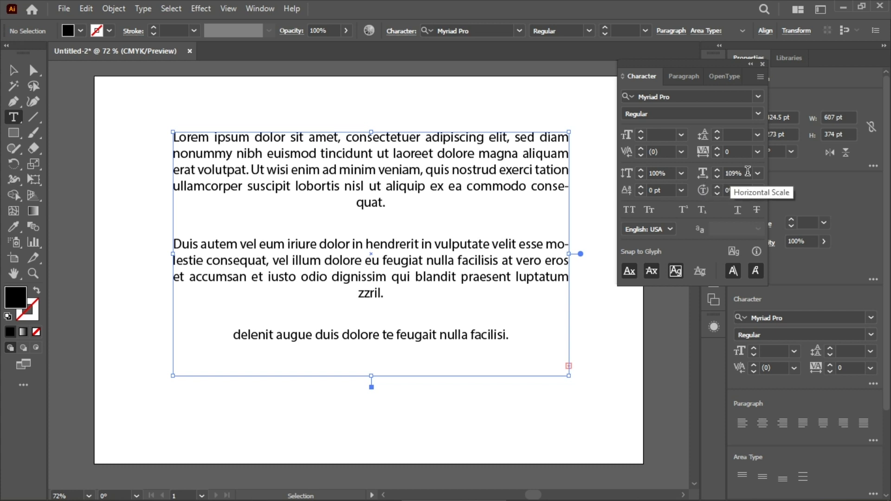
pyautogui.moveTo(173, 136); pyautogui.dragTo(522, 352)
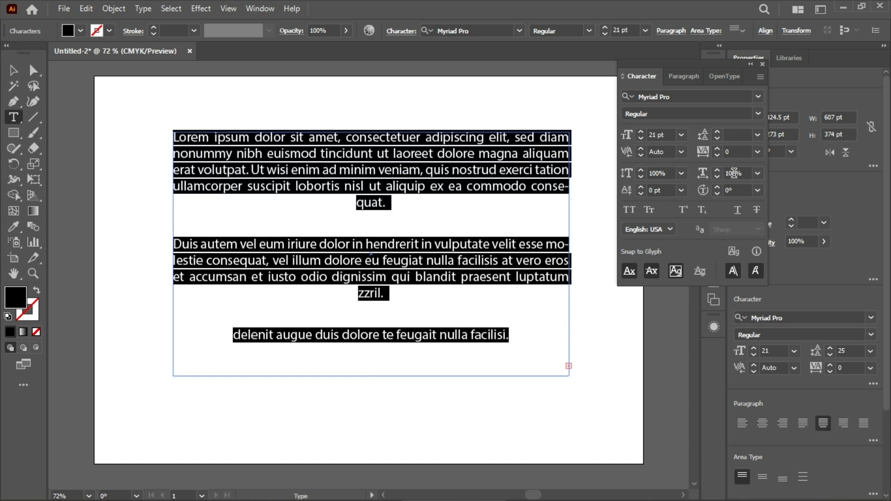
pyautogui.scroll(7, 734, 173)
pyautogui.scroll(12, 734, 172)
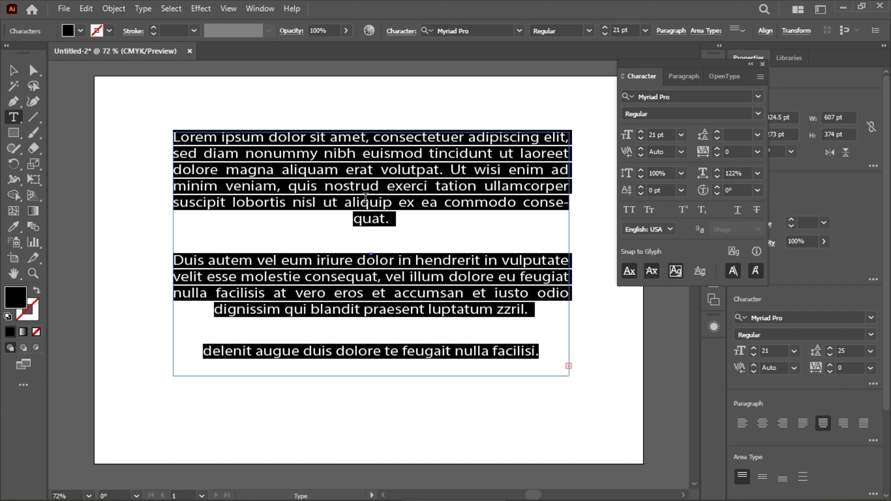
pyautogui.scroll(-1, 429, 280)
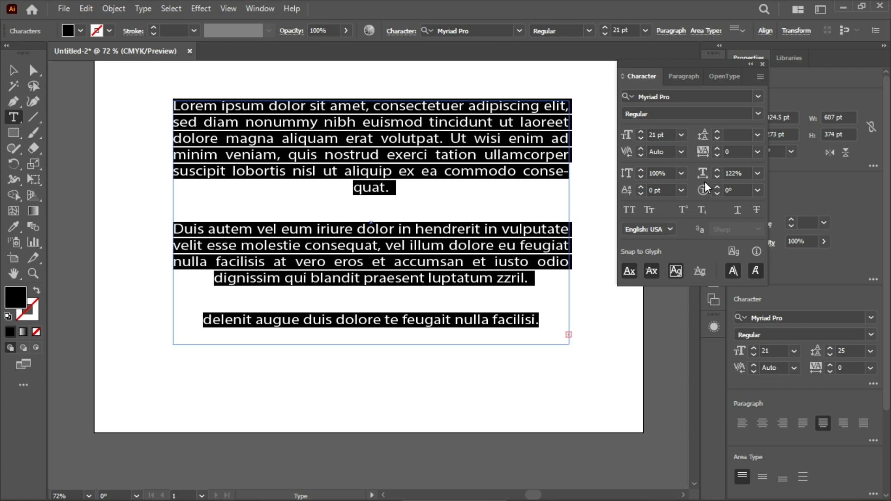
pyautogui.scroll(9, 737, 170)
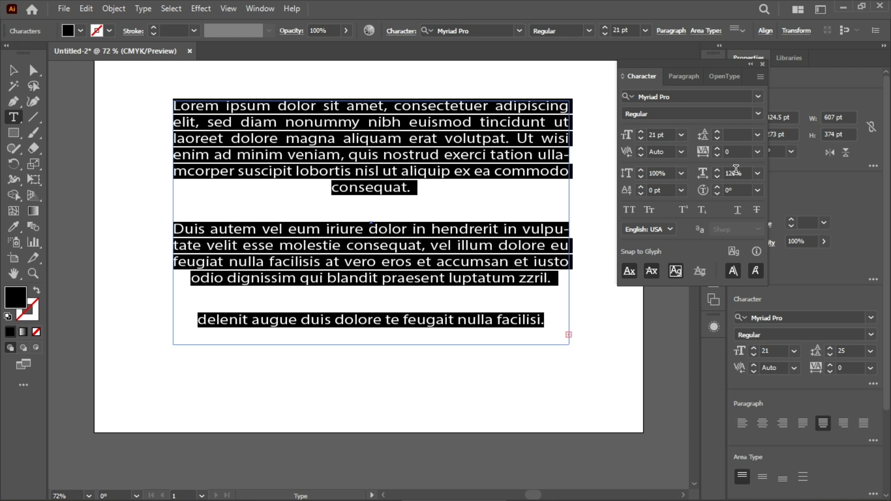
pyautogui.scroll(5, 736, 170)
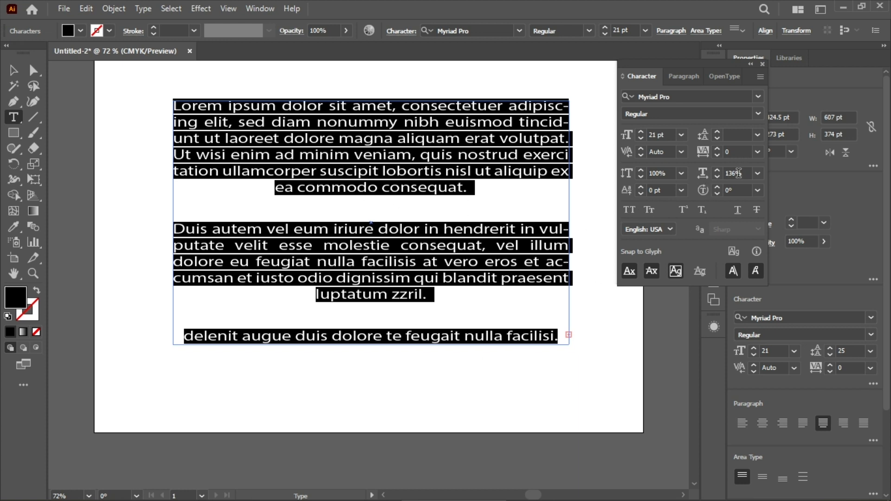
# Step: Narrow the horizontal scale of the selected paragraphs to 83%, then set it to 116%
pyautogui.scroll(-6, 738, 173)
pyautogui.scroll(-20, 738, 173)
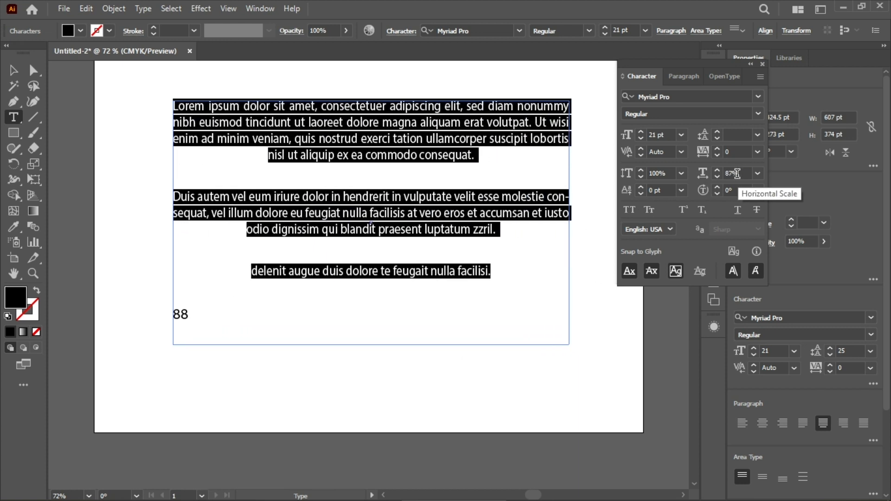
pyautogui.scroll(-20, 737, 173)
pyautogui.scroll(20, 737, 173)
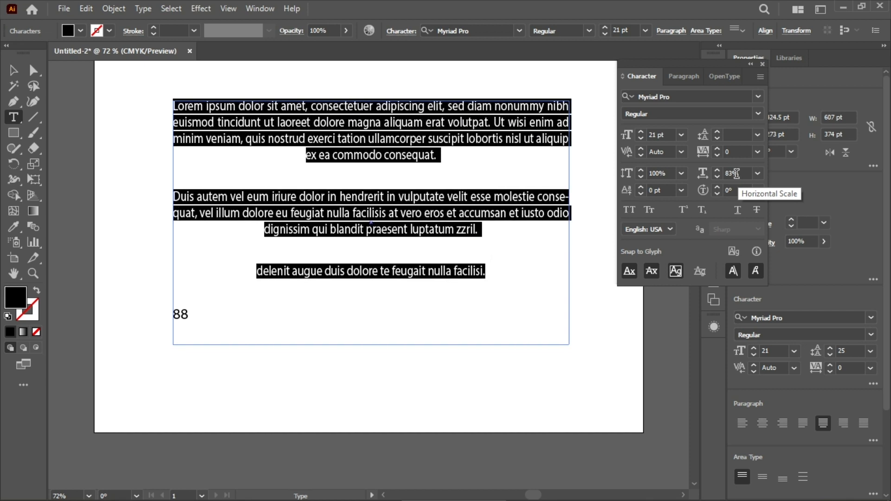
pyautogui.scroll(17, 738, 173)
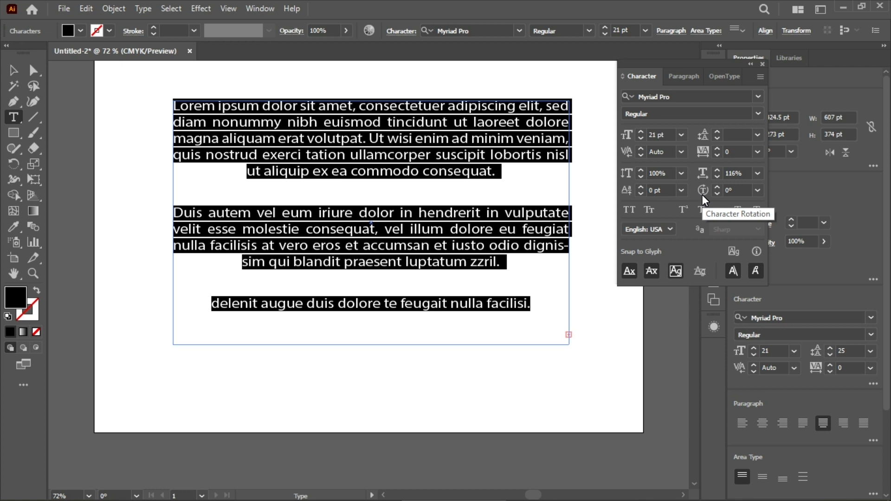
# Step: Place a new "Lorem ipsum" point text below the paragraphs and set its font size to 40 pt
pyautogui.click(549, 362)
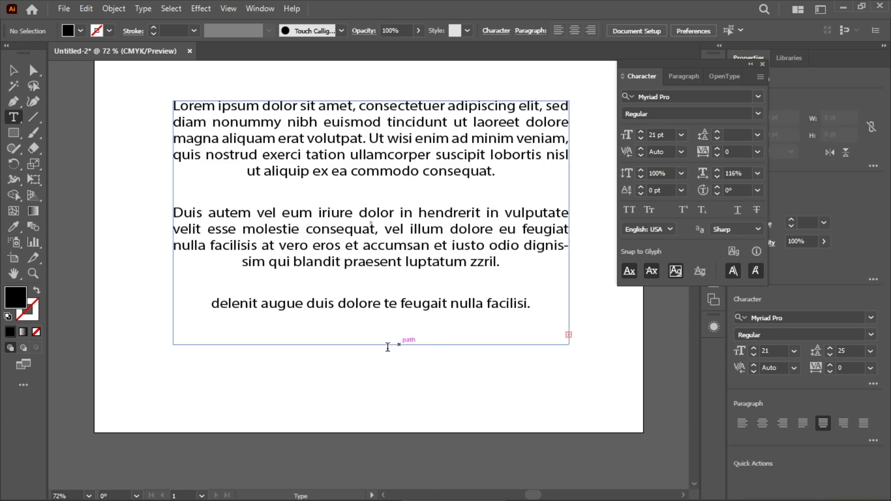
pyautogui.click(264, 363)
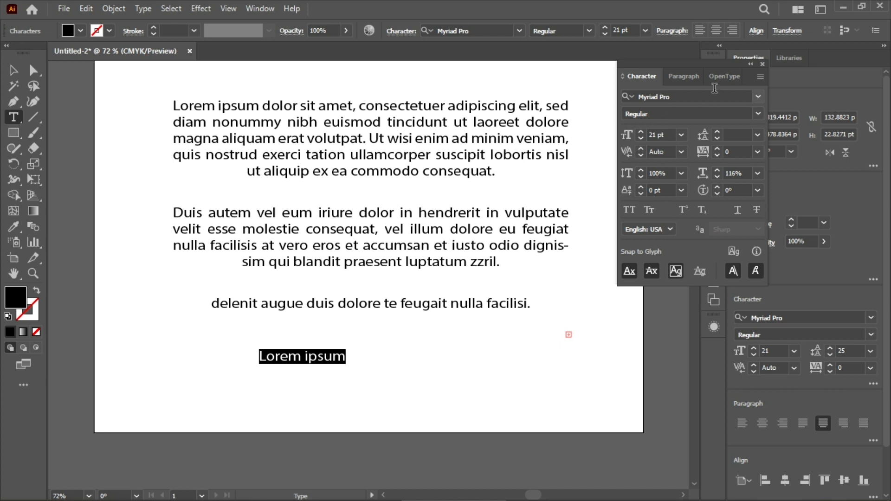
pyautogui.scroll(19, 636, 30)
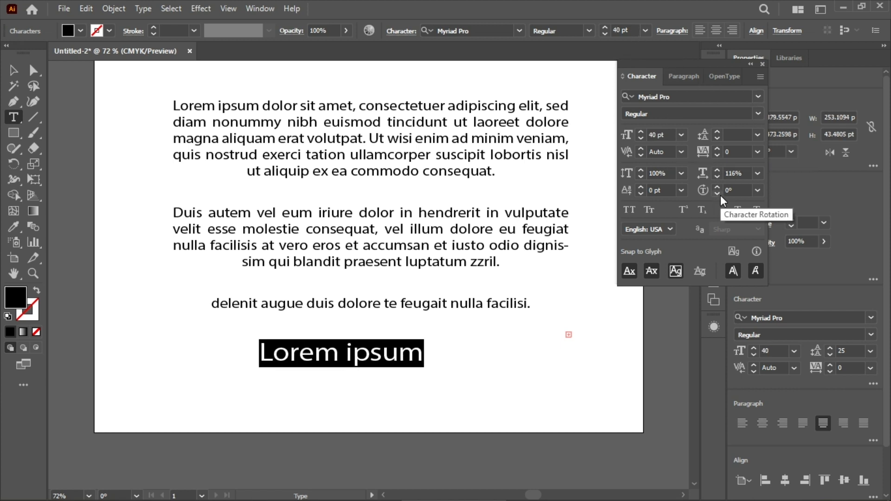
# Step: Increase the character rotation of the "Lorem ipsum" text until its letters are strongly tilted
pyautogui.scroll(4, 729, 191)
pyautogui.scroll(5, 729, 192)
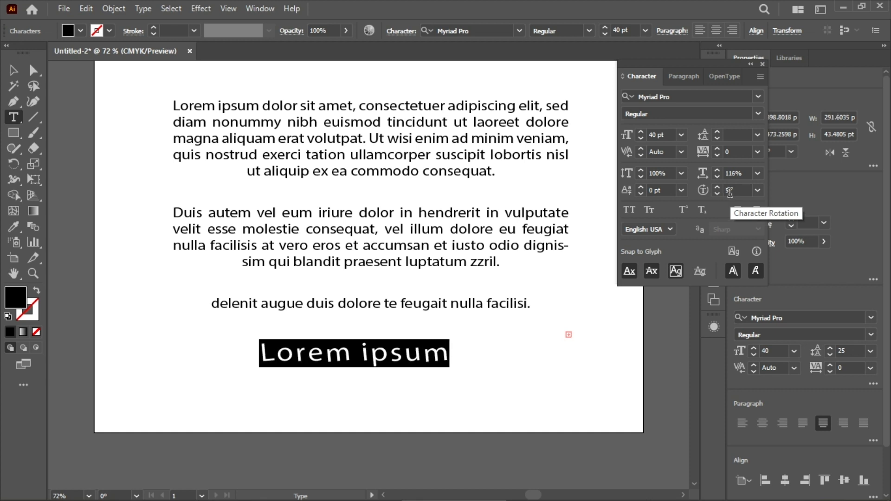
pyautogui.scroll(18, 730, 192)
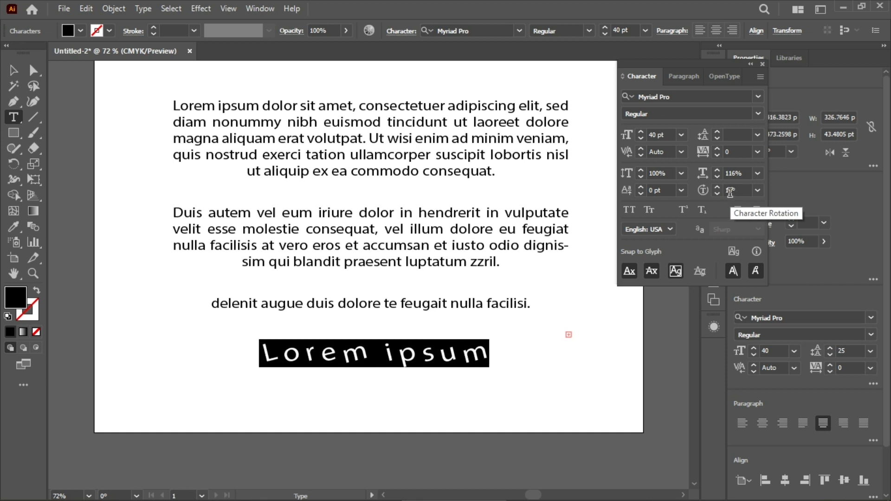
pyautogui.scroll(20, 730, 192)
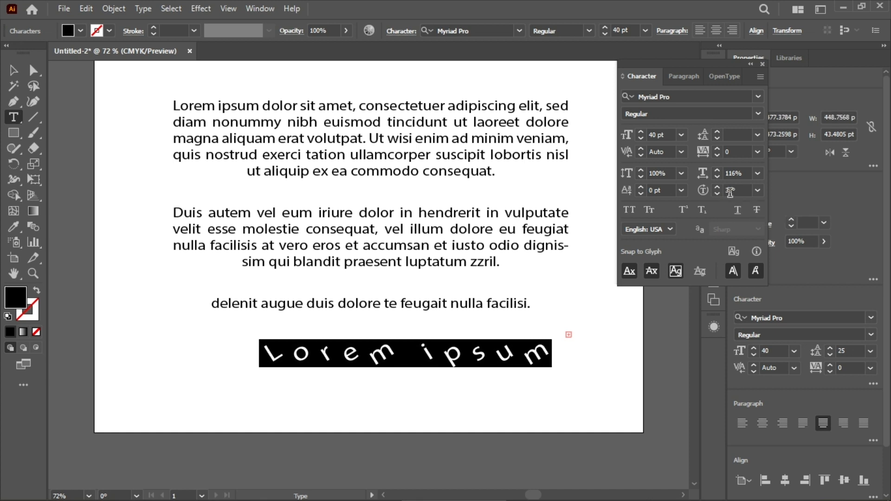
# Step: Vary the character rotation of the "Lorem ipsum" text up and down, then return it to 0°
pyautogui.scroll(-20, 730, 192)
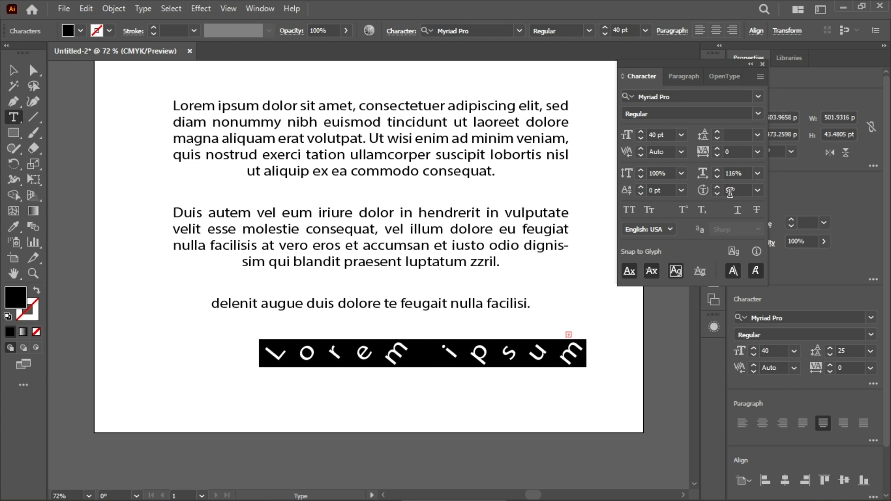
pyautogui.scroll(20, 731, 192)
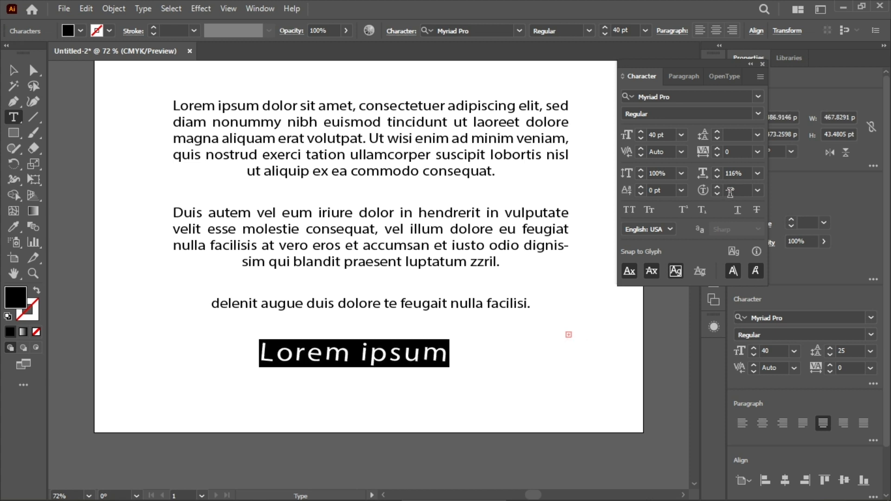
pyautogui.scroll(-20, 730, 192)
pyautogui.scroll(20, 730, 192)
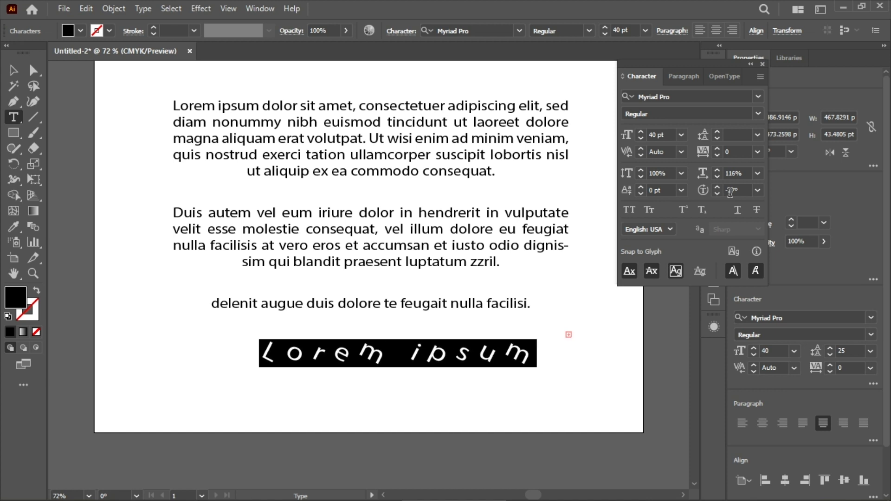
pyautogui.scroll(-20, 730, 192)
pyautogui.scroll(20, 731, 193)
pyautogui.scroll(-20, 731, 192)
pyautogui.scroll(20, 731, 192)
pyautogui.scroll(-20, 730, 192)
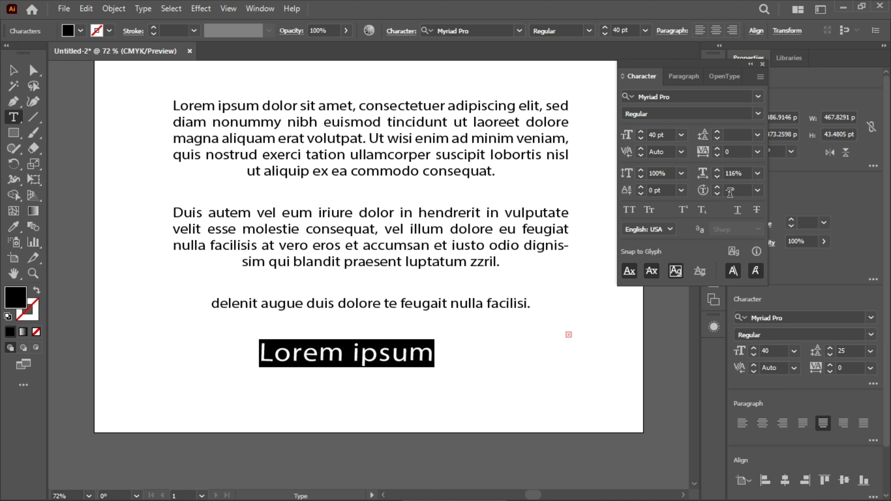
pyautogui.scroll(20, 730, 192)
pyautogui.scroll(20, 730, 192)
pyautogui.scroll(-20, 730, 192)
pyautogui.scroll(15, 730, 193)
pyautogui.scroll(5, 731, 192)
pyautogui.scroll(3, 745, 192)
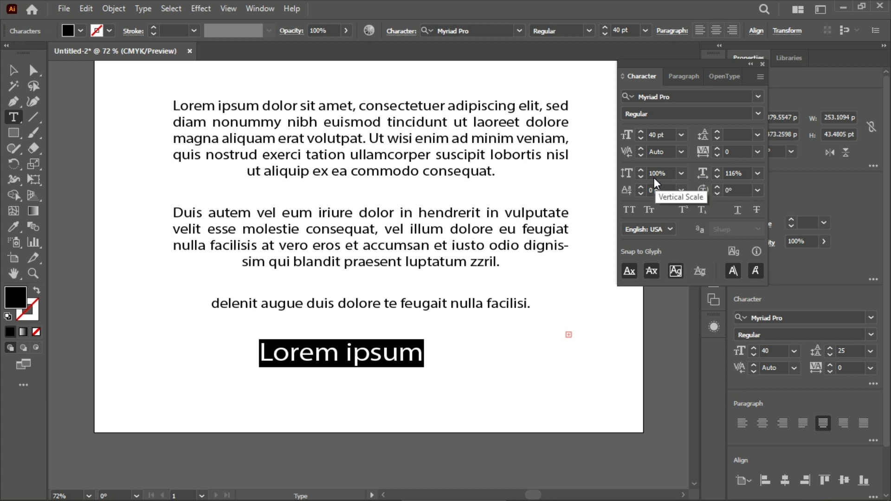
# Step: Stretch the vertical scale of the "Lorem ipsum" text to 154%, then reduce it to 117%
pyautogui.scroll(20, 667, 172)
pyautogui.scroll(15, 667, 173)
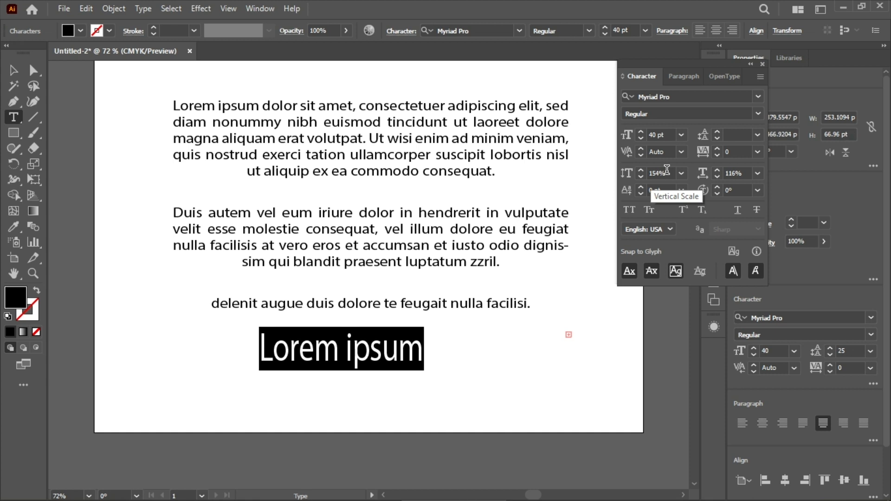
pyautogui.scroll(20, 667, 170)
pyautogui.scroll(-20, 667, 170)
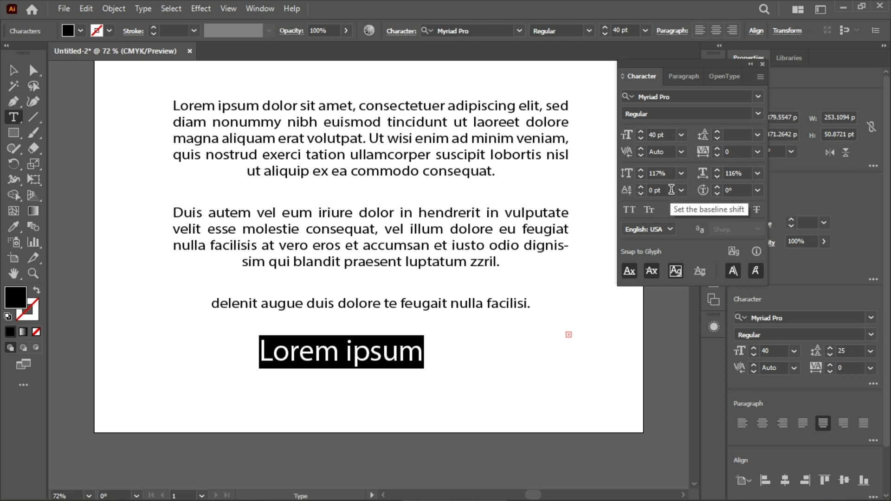
# Step: Vary the baseline shift of the "Lorem ipsum" text up and down, then raise it to 259 pt
pyautogui.scroll(20, 671, 190)
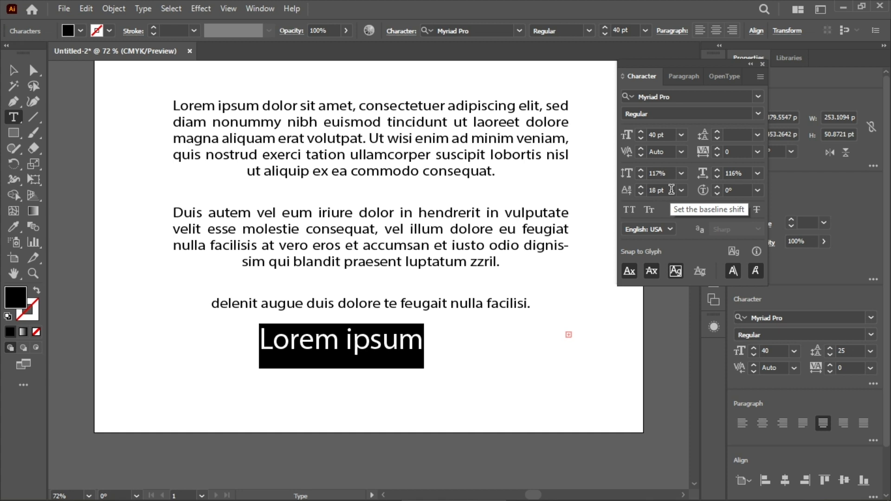
pyautogui.scroll(6, 671, 190)
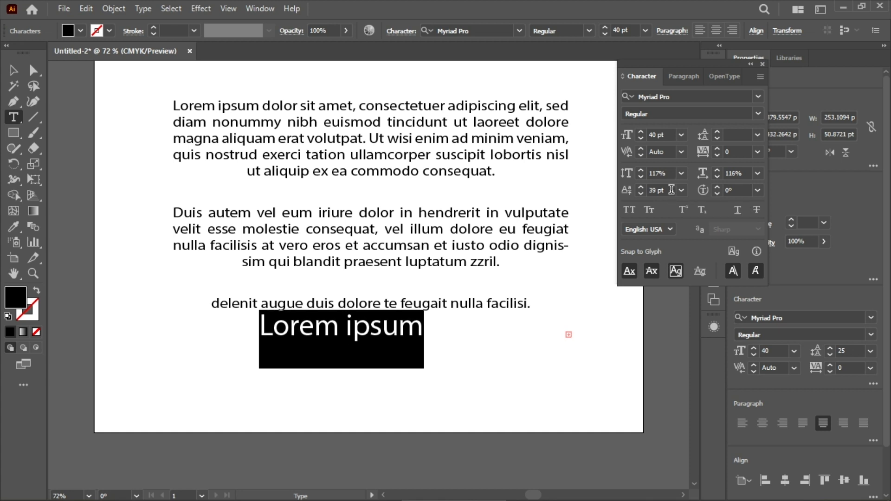
pyautogui.scroll(-1, 671, 190)
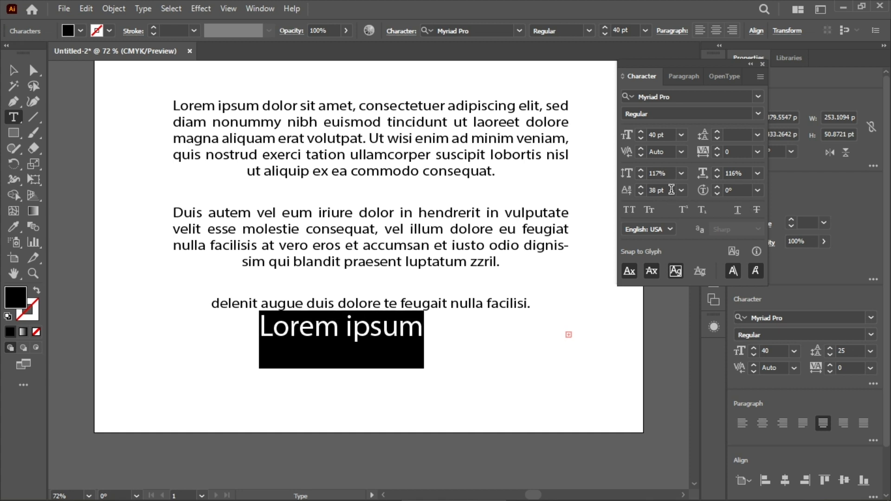
pyautogui.scroll(-2, 672, 190)
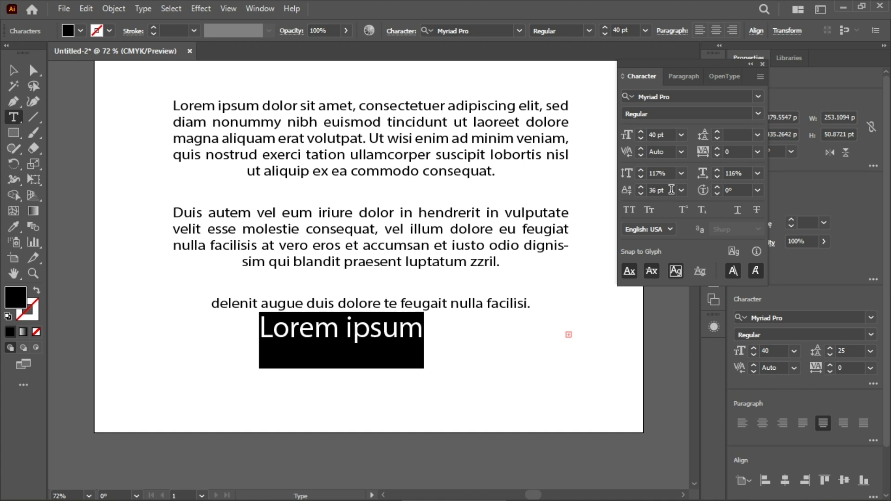
pyautogui.scroll(-5, 671, 190)
pyautogui.scroll(18, 671, 189)
pyautogui.scroll(20, 671, 190)
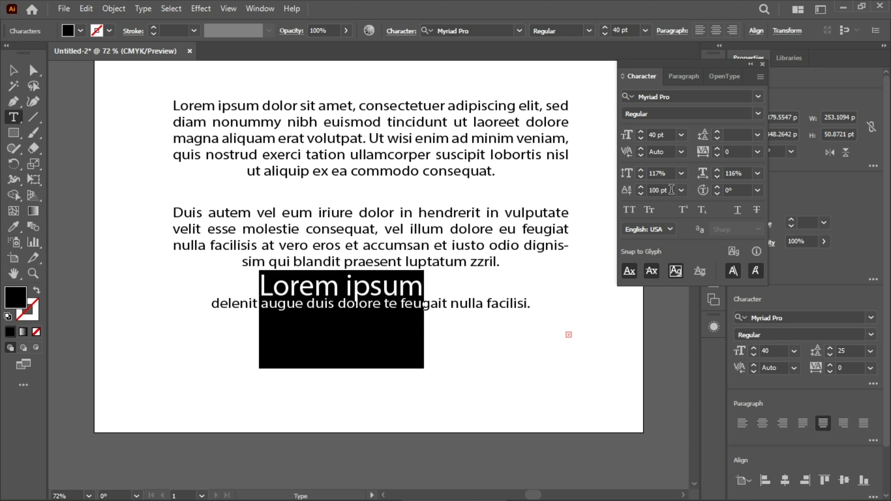
pyautogui.scroll(20, 671, 190)
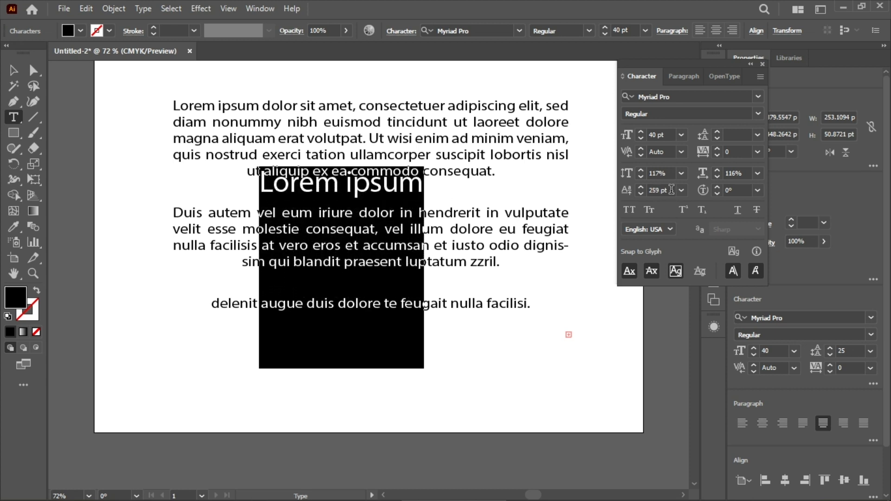
# Step: Lower the baseline shift of the "Lorem ipsum" text to -45 pt, then return it to 0 pt
pyautogui.scroll(-20, 671, 190)
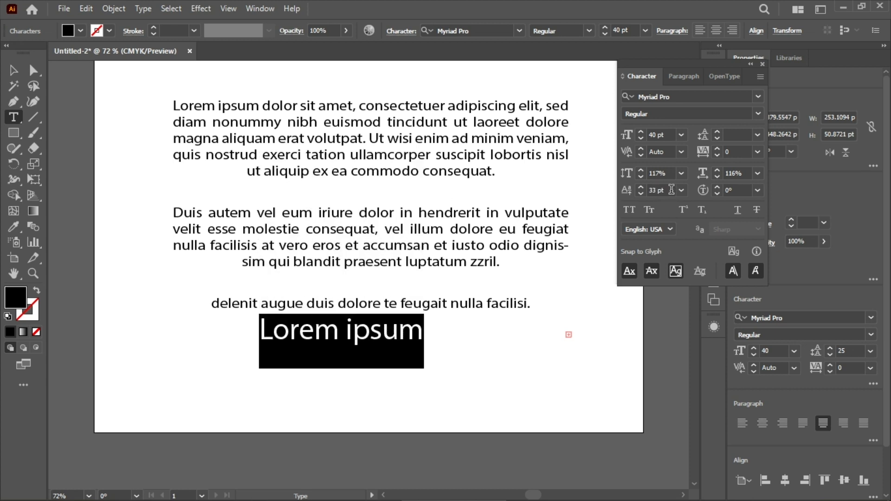
pyautogui.scroll(-20, 672, 190)
pyautogui.scroll(20, 672, 190)
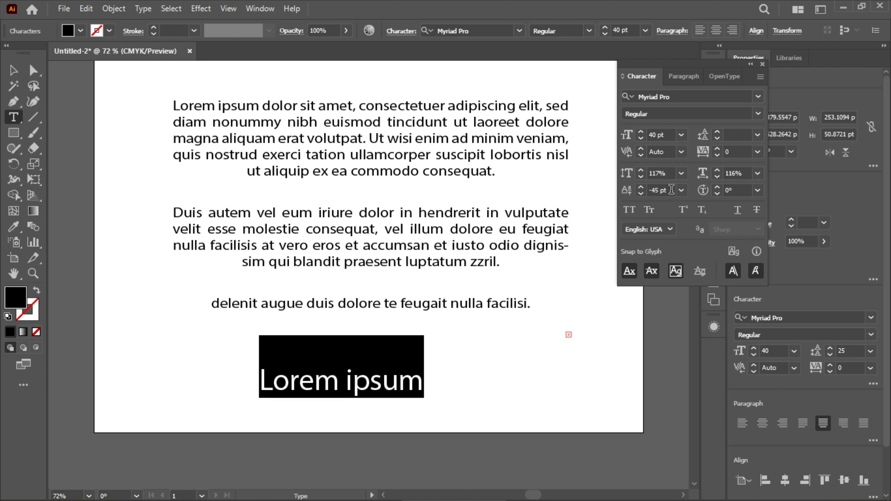
pyautogui.scroll(20, 671, 190)
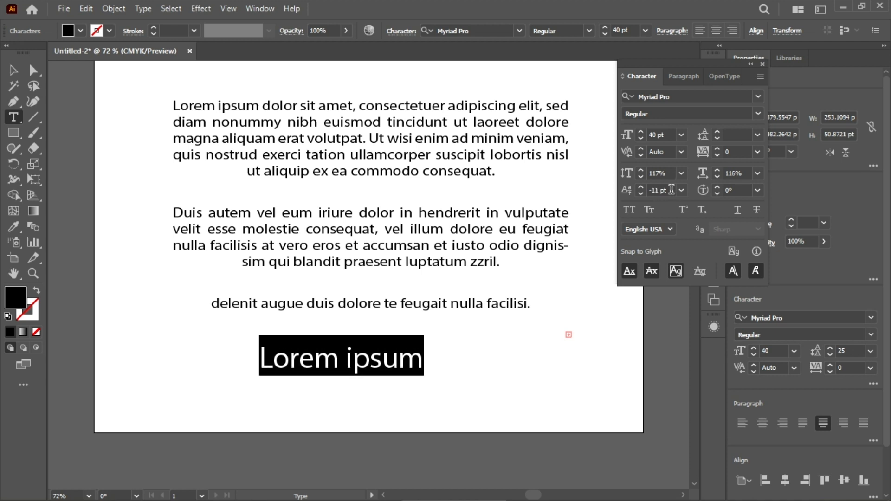
pyautogui.scroll(5, 671, 189)
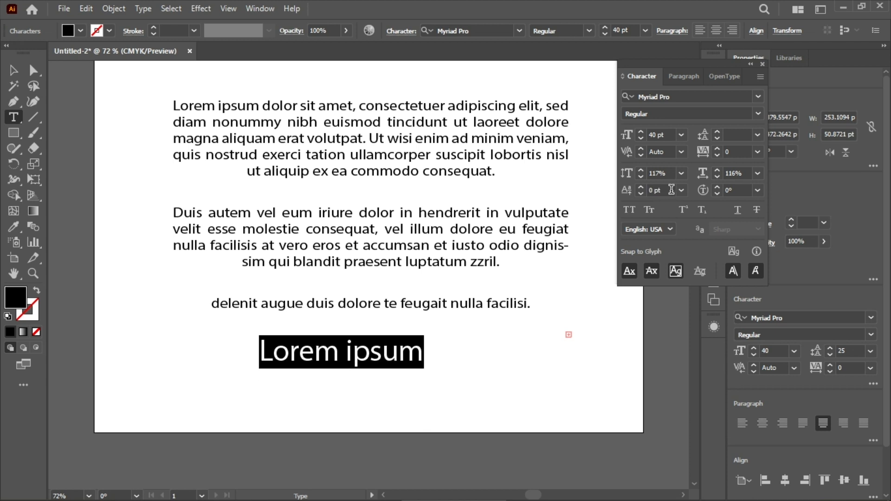
# Step: Turn All Caps on and off for the "Lorem ipsum" text, then apply Small Caps
pyautogui.click(625, 212)
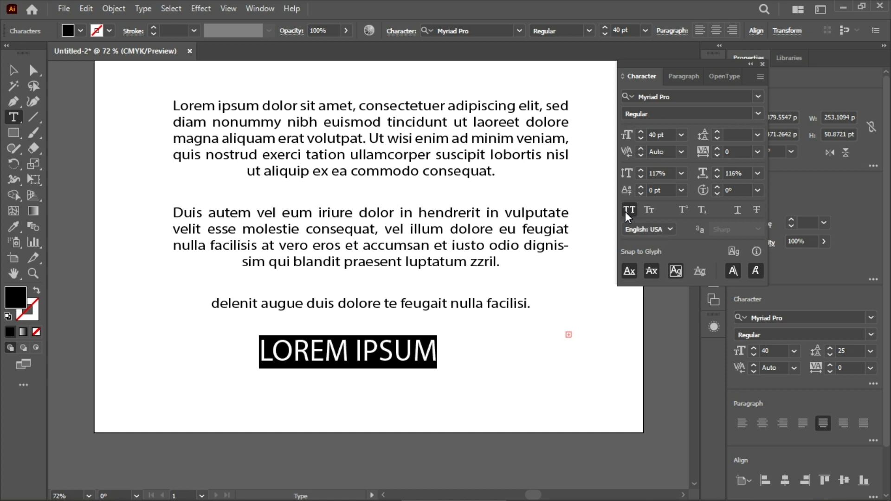
pyautogui.click(625, 212)
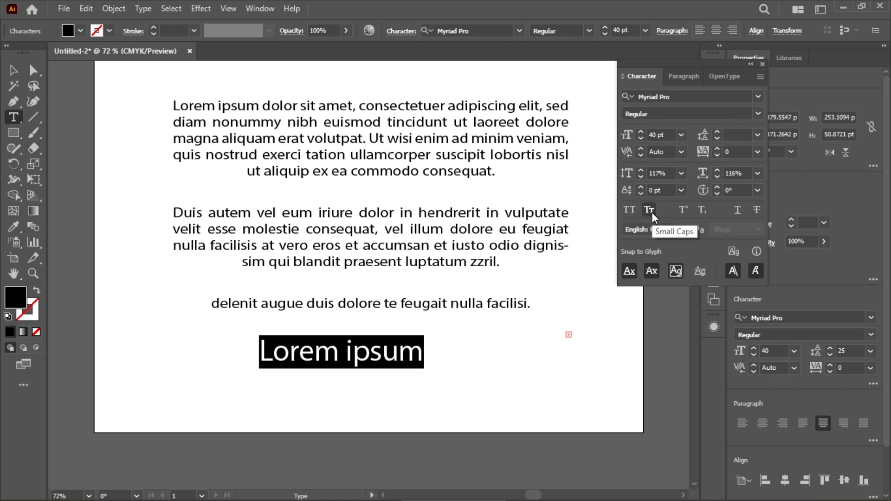
pyautogui.click(649, 210)
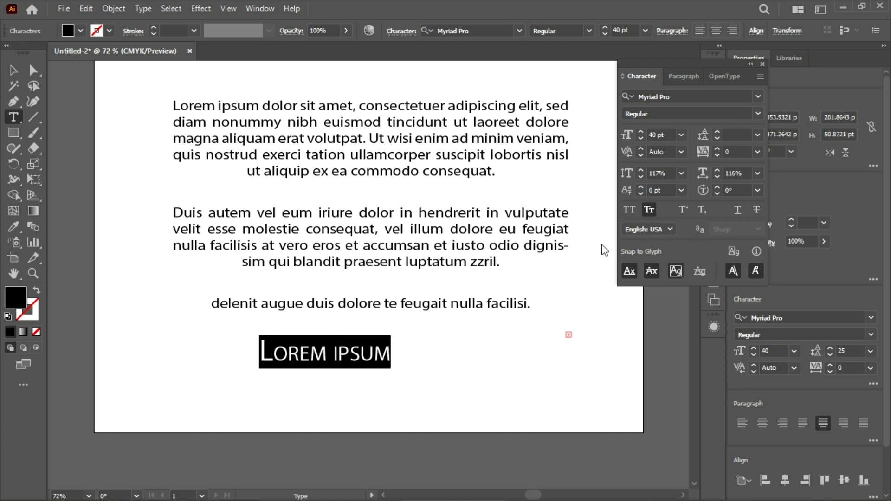
# Step: Try superscript on the whole "Lorem ipsum" text, then superscript and subscript on its letter "m", clearing each effect
pyautogui.click(682, 210)
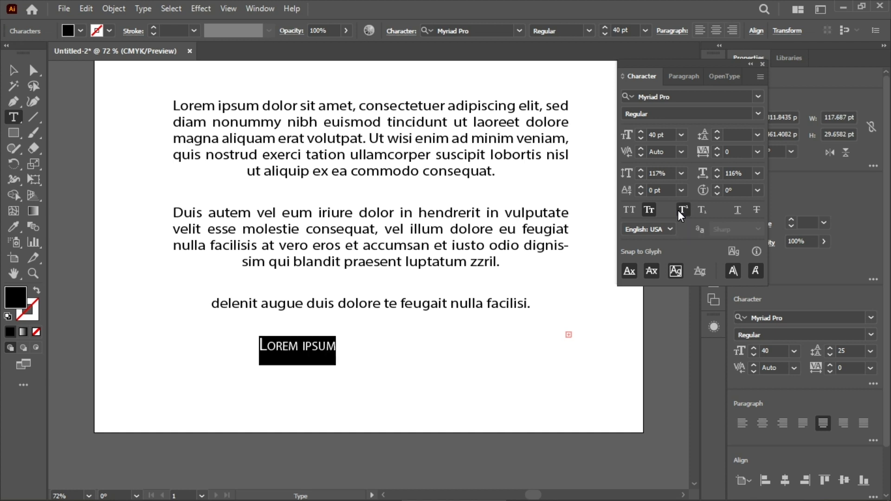
pyautogui.click(681, 210)
pyautogui.click(392, 347)
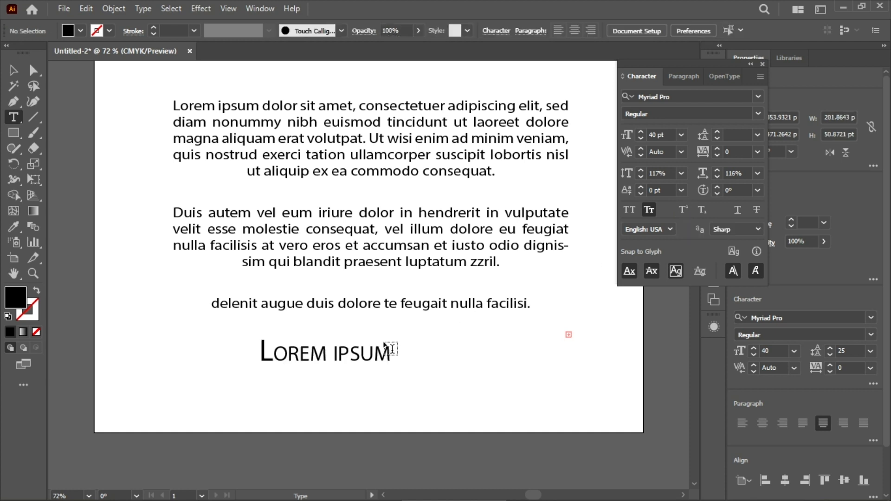
pyautogui.moveTo(339, 356); pyautogui.dragTo(313, 358)
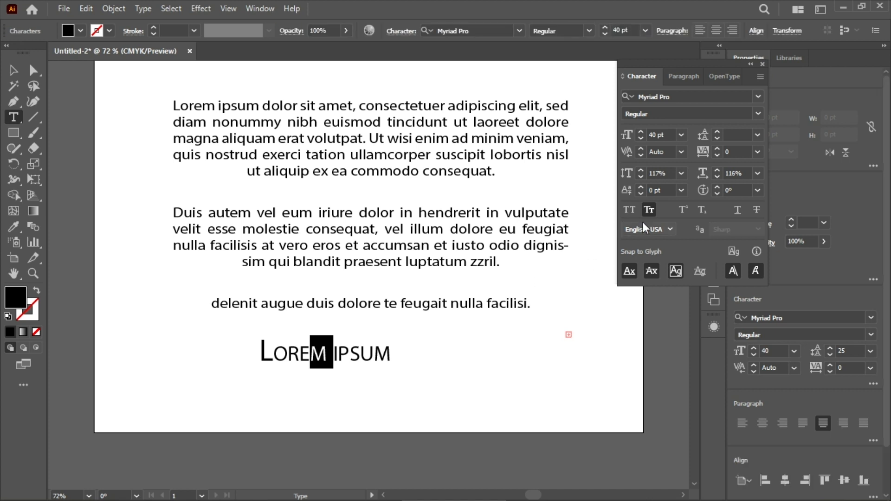
pyautogui.click(689, 209)
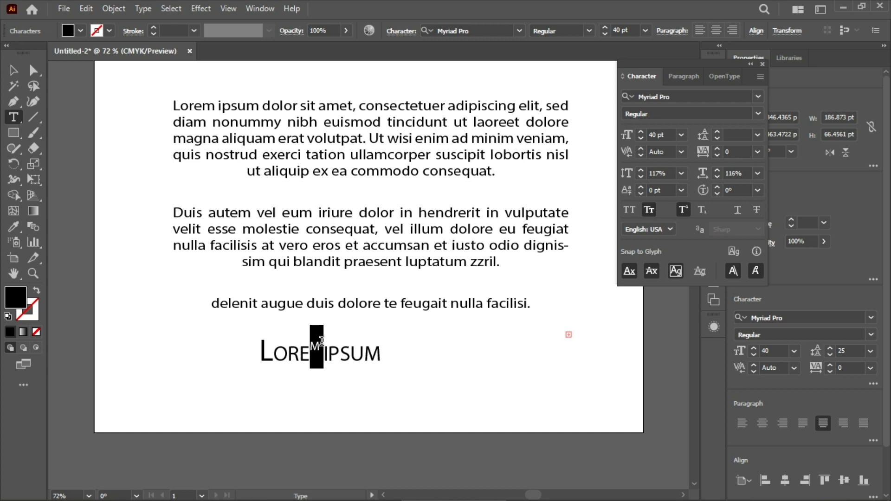
pyautogui.click(702, 211)
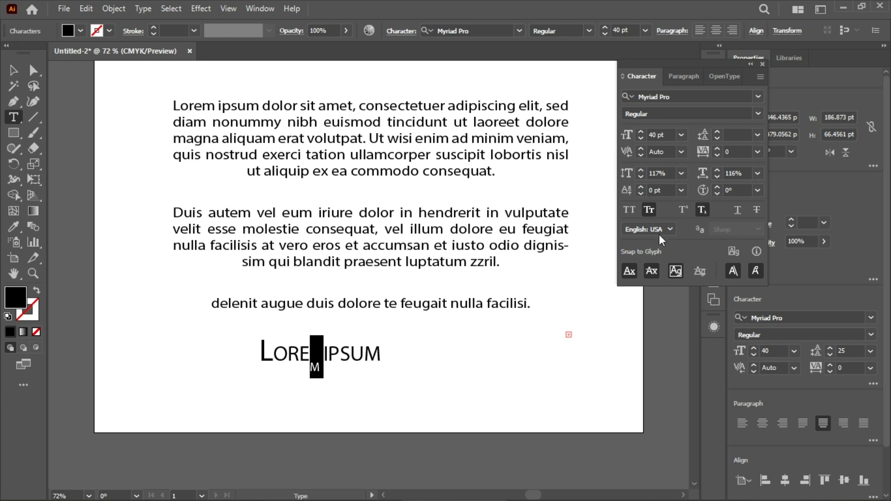
pyautogui.click(702, 210)
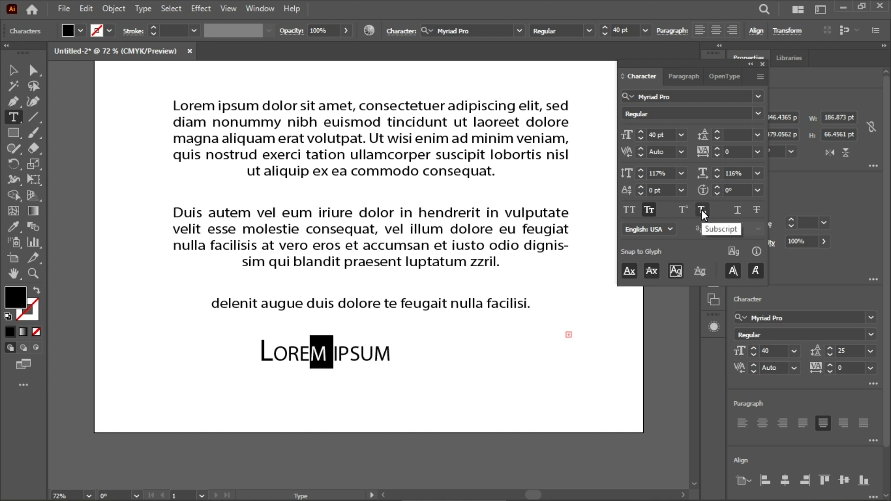
# Step: Toggle underline on and off for the whole "Lorem ipsum" text, then apply strikethrough
pyautogui.click(739, 215)
pyautogui.moveTo(389, 350); pyautogui.dragTo(237, 353)
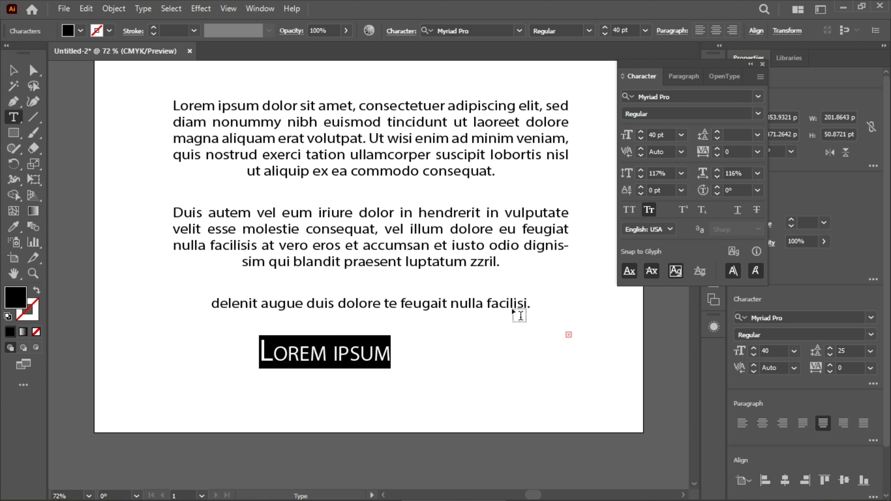
pyautogui.click(740, 208)
pyautogui.click(740, 208)
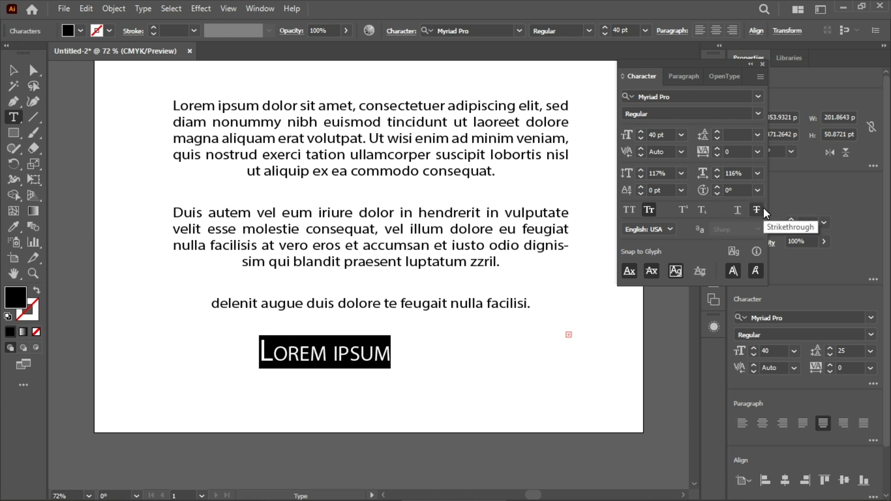
pyautogui.click(757, 210)
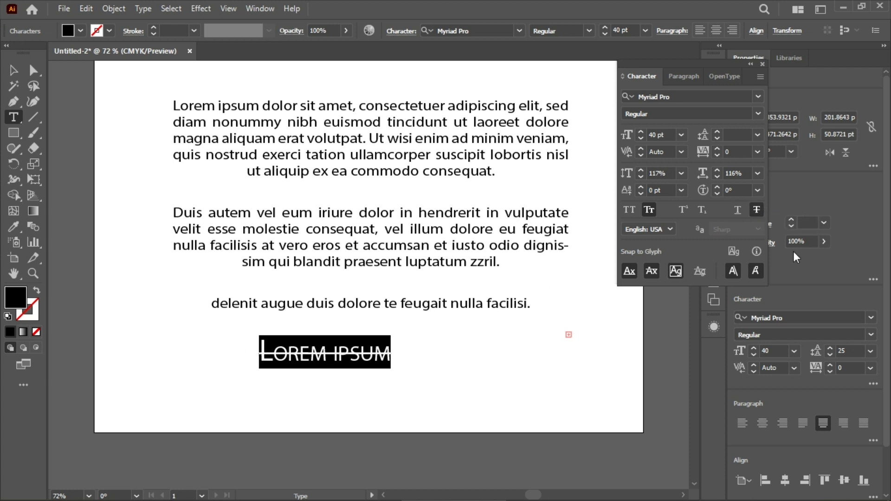
# Step: Clear the strikethrough from the "Lorem ipsum" text and turn off Snap to Glyph for the baseline
pyautogui.click(658, 232)
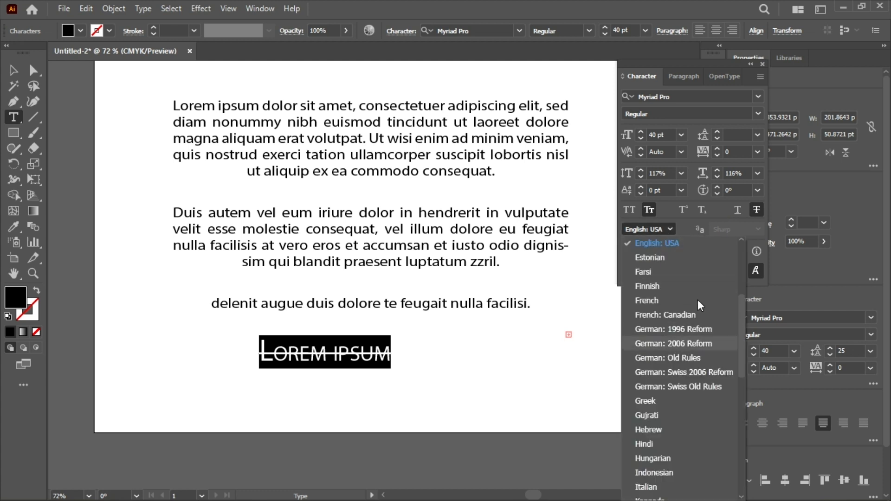
pyautogui.click(672, 230)
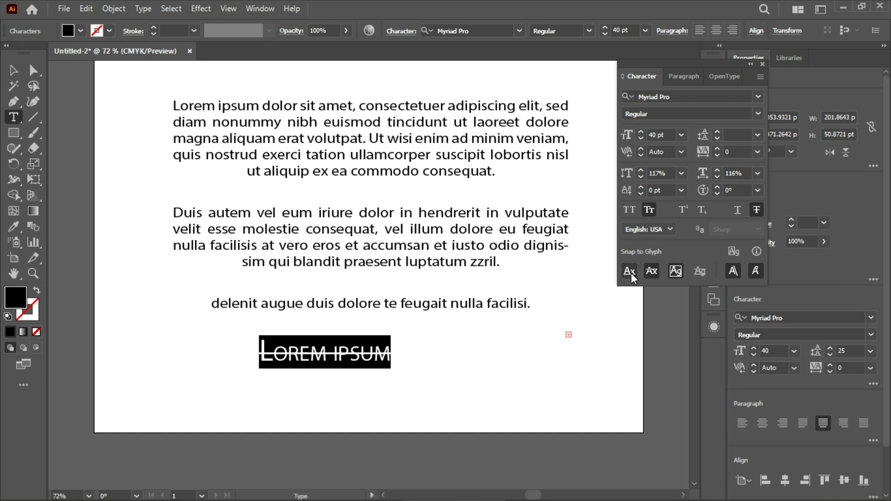
pyautogui.click(757, 209)
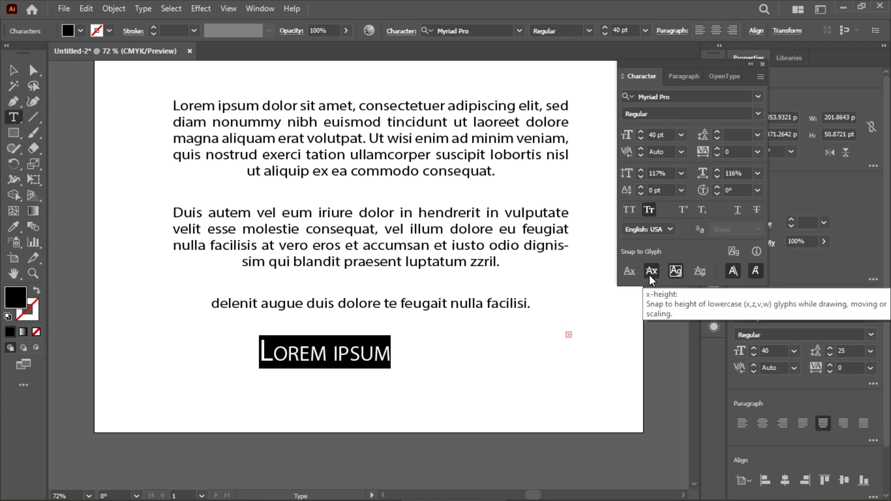
pyautogui.click(676, 272)
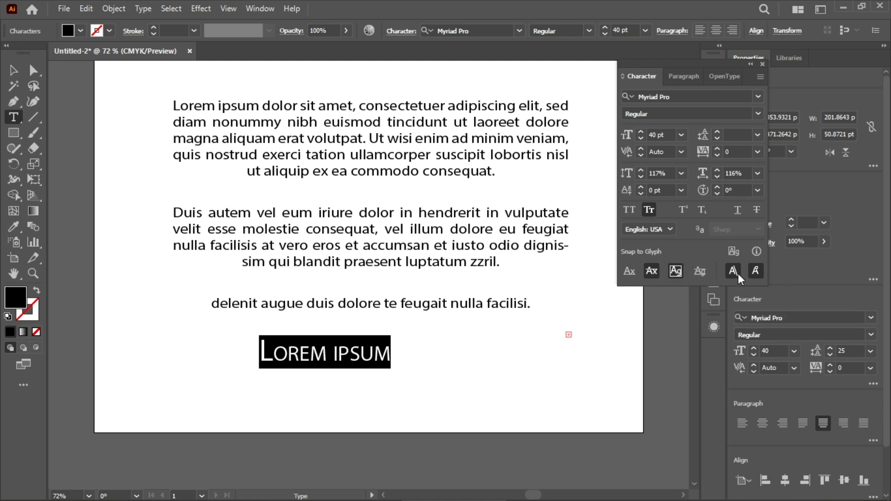
pyautogui.click(733, 271)
# Step: Replace the selected "Lorem ipsum" text with "8"
pyautogui.write('8')
pyautogui.click(643, 343)
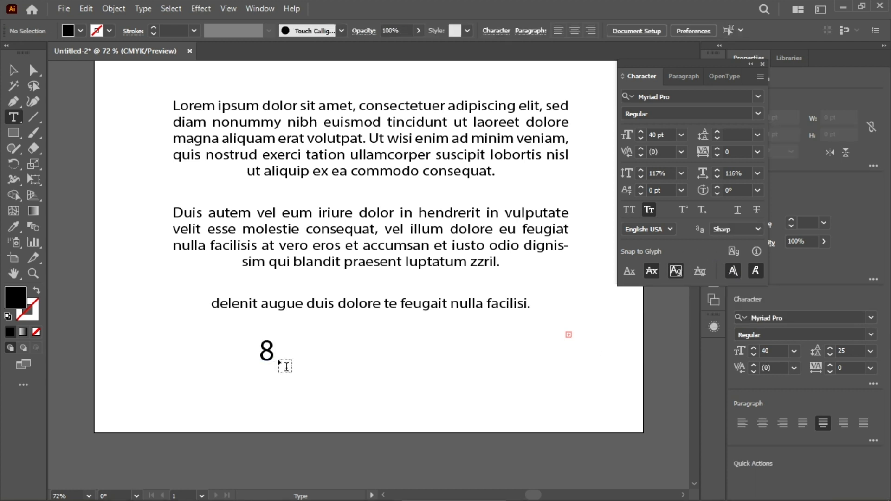
pyautogui.moveTo(290, 353); pyautogui.dragTo(249, 354)
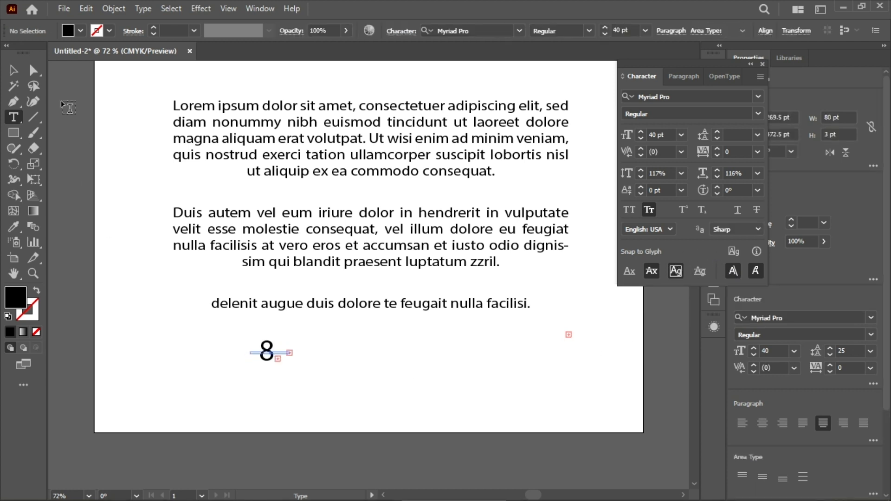
# Step: Delete the small text below the paragraphs and the paragraph text frame, leaving the artboard empty
pyautogui.click(13, 70)
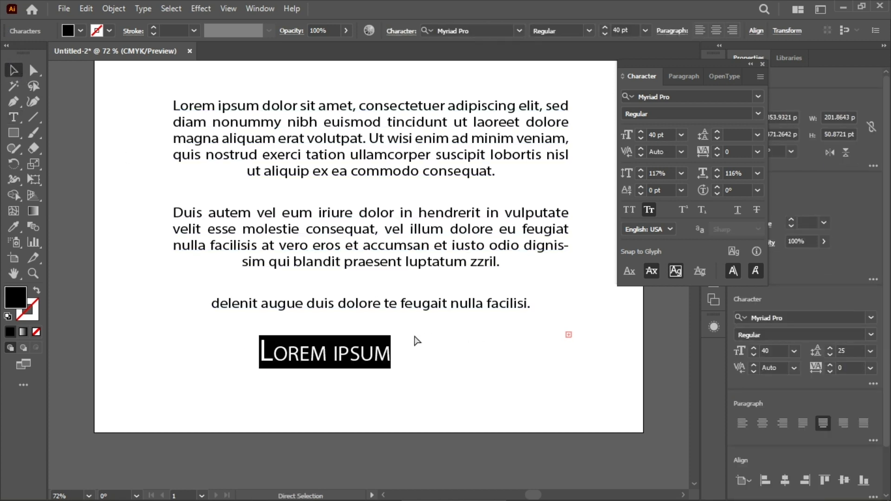
pyautogui.moveTo(414, 338); pyautogui.dragTo(385, 338)
pyautogui.click(359, 356)
pyautogui.press('Delete')
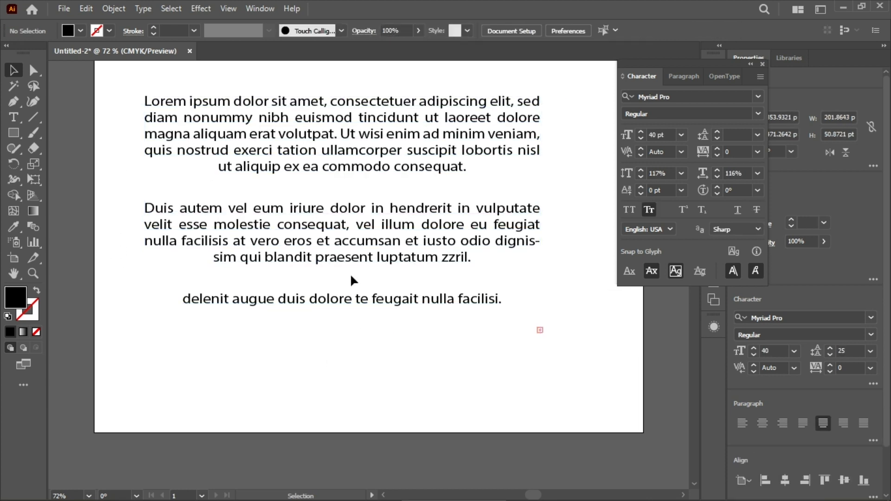
pyautogui.click(336, 302)
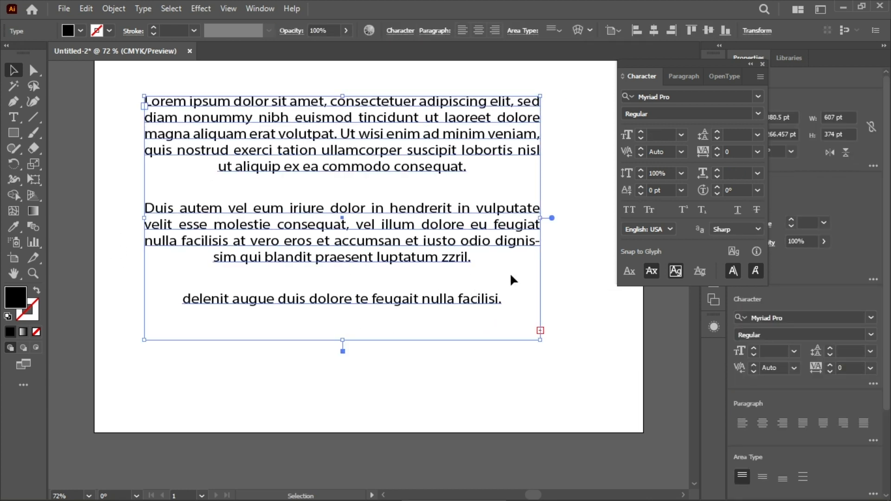
pyautogui.press('Delete')
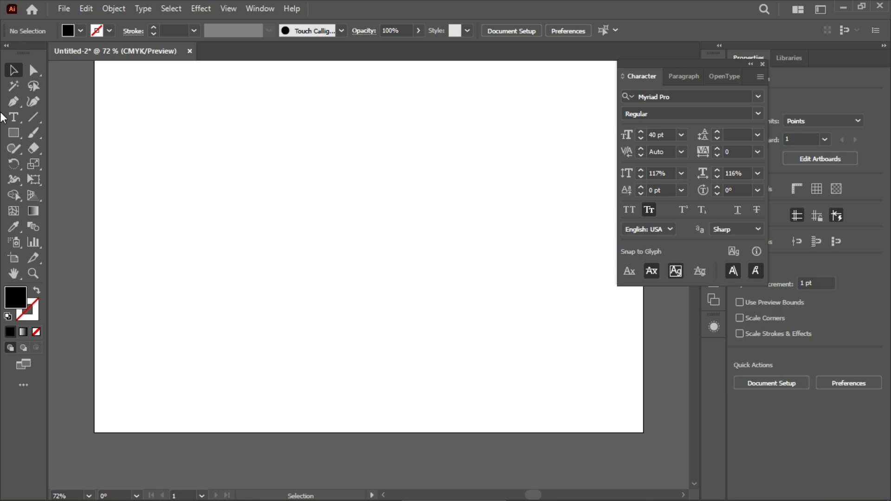
# Step: Add a "Lorem ipsum" point text in the upper middle of the artboard, enlarge it to 55 pt and close the character settings
pyautogui.click(13, 117)
pyautogui.click(307, 170)
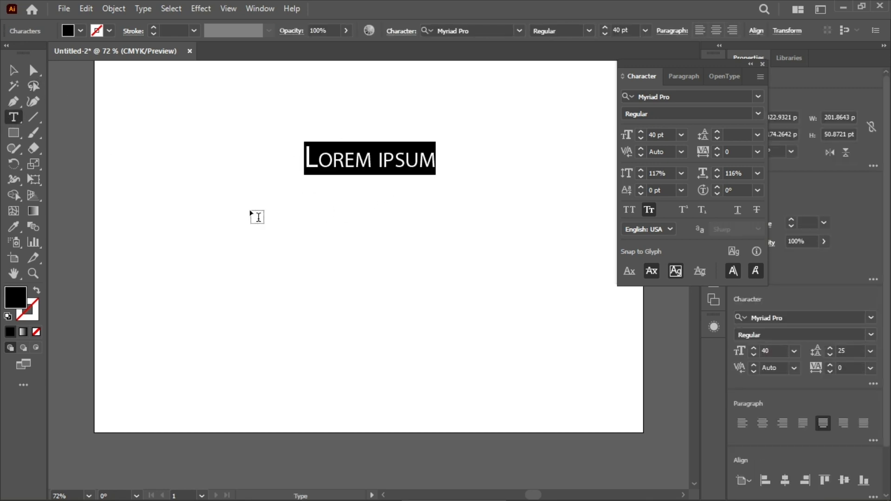
pyautogui.scroll(15, 627, 25)
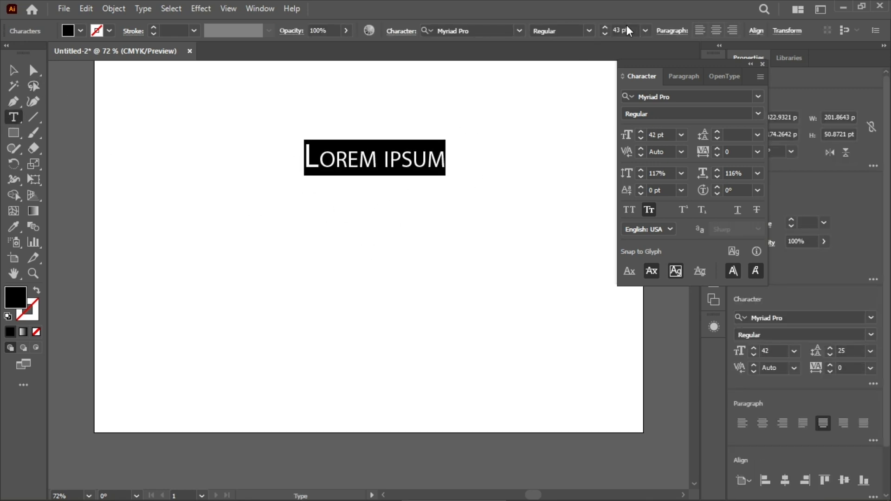
pyautogui.click(758, 62)
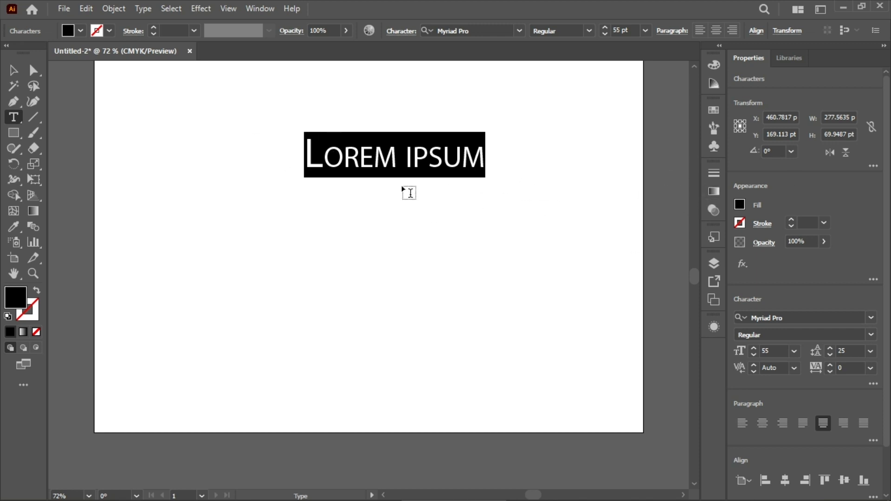
# Step: Select the "Lorem ipsum" text object and convert it to outlines
pyautogui.click(13, 70)
pyautogui.click(558, 212)
pyautogui.moveTo(259, 124); pyautogui.dragTo(603, 244)
pyautogui.rightClick(422, 164)
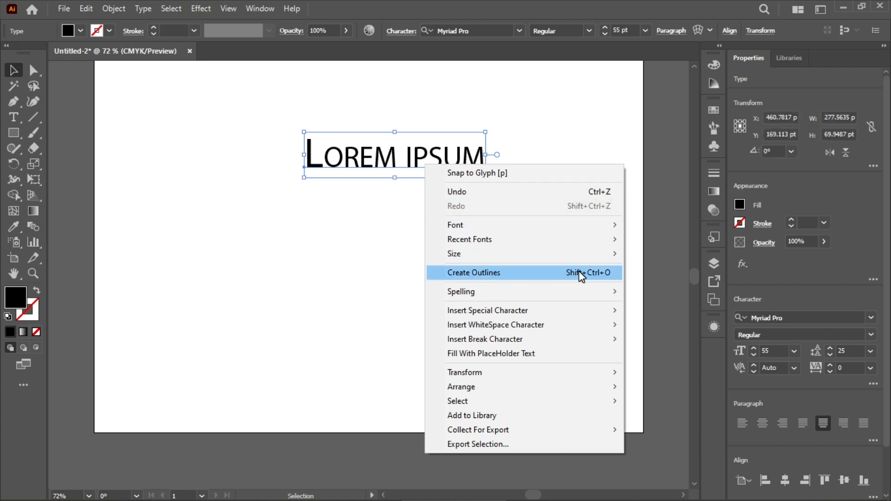
pyautogui.click(518, 273)
# Step: Move the outlined "Lorem ipsum" group to about X 376 pt, Y 202 pt
pyautogui.click(411, 211)
pyautogui.moveTo(405, 166); pyautogui.dragTo(374, 200)
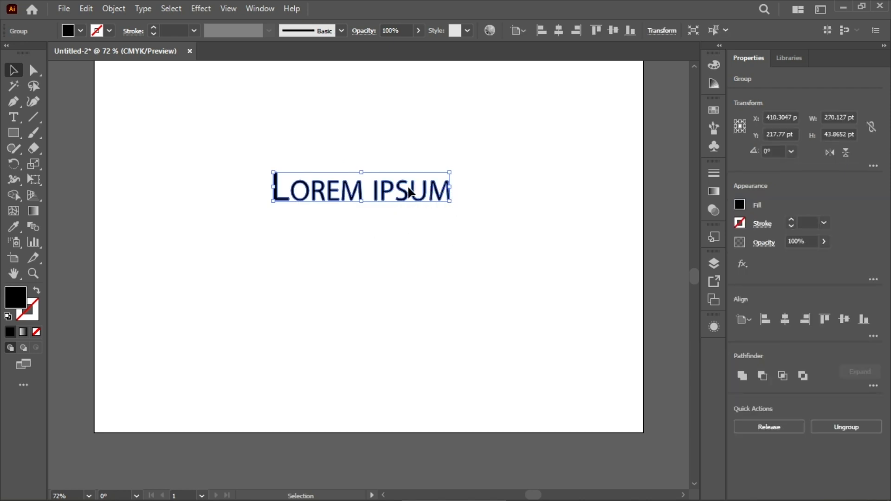
pyautogui.moveTo(415, 192); pyautogui.dragTo(391, 183)
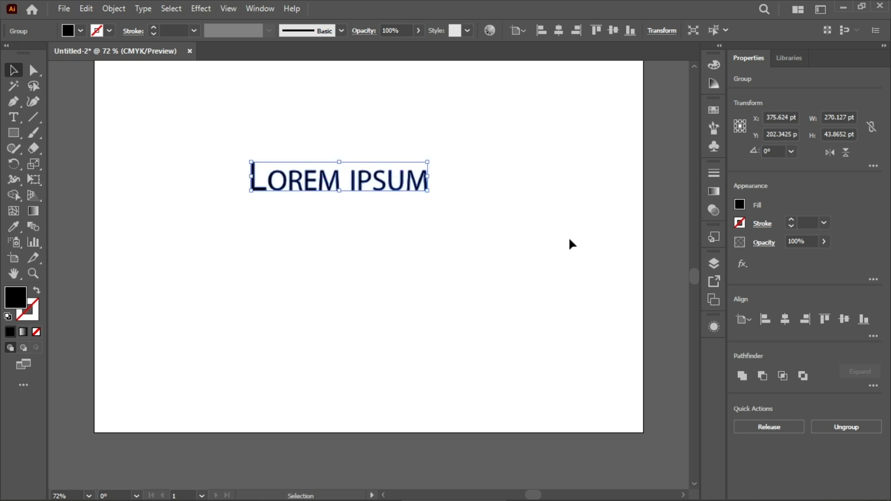